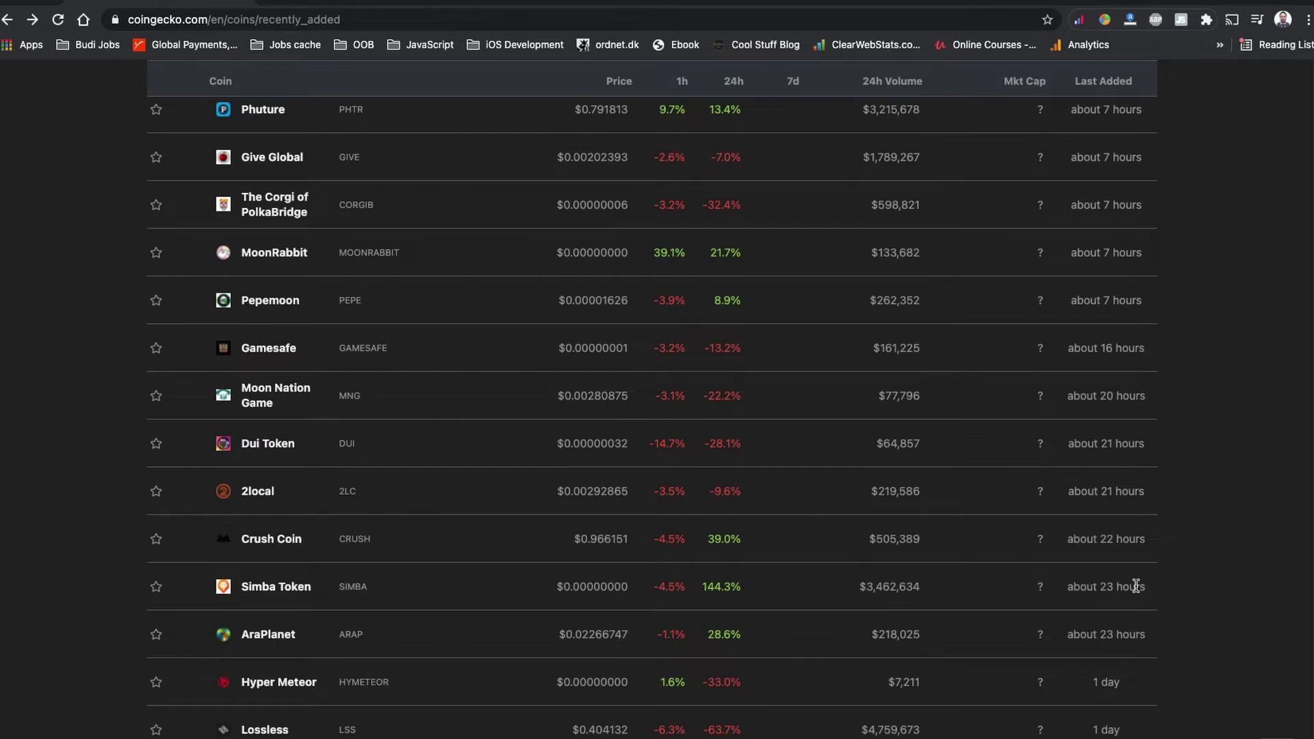
- Check Simba Token's volume figures in the CoinGecko list, then open its detail page
drag(1149, 596, 863, 591)
click(866, 596)
drag(866, 589, 922, 589)
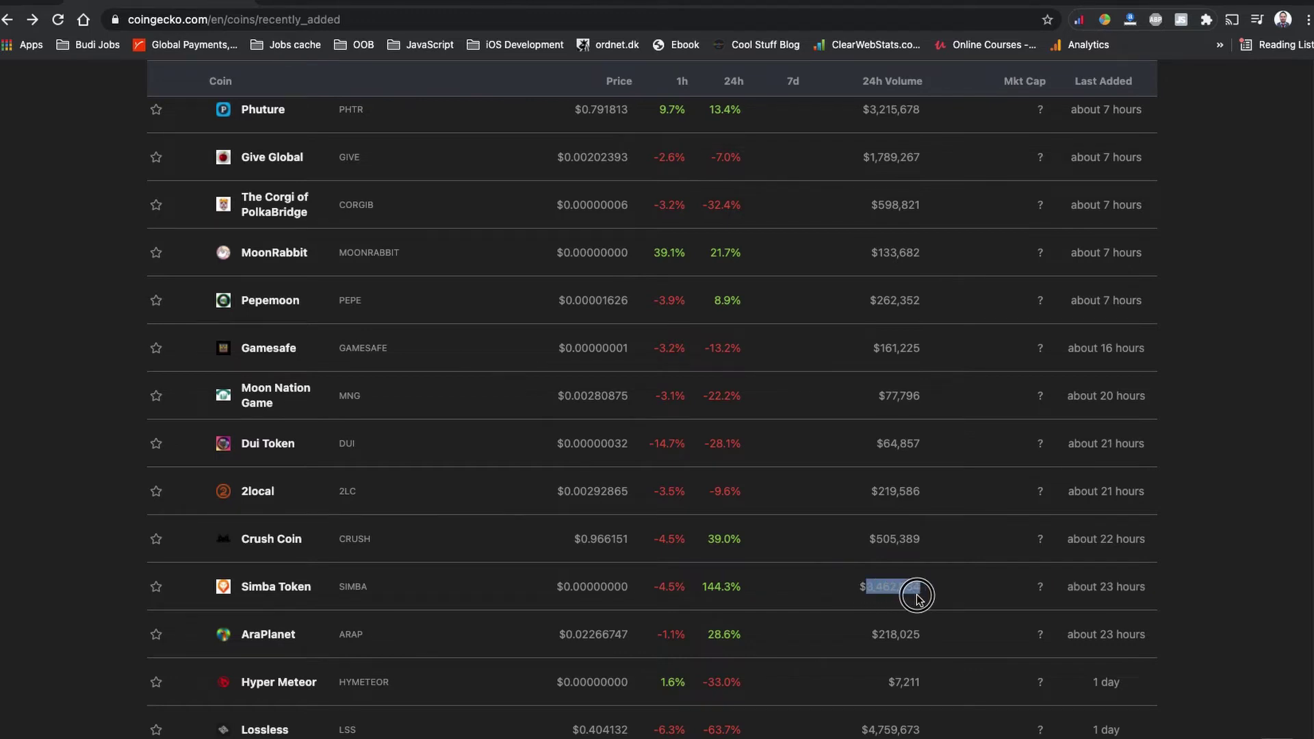
click(924, 593)
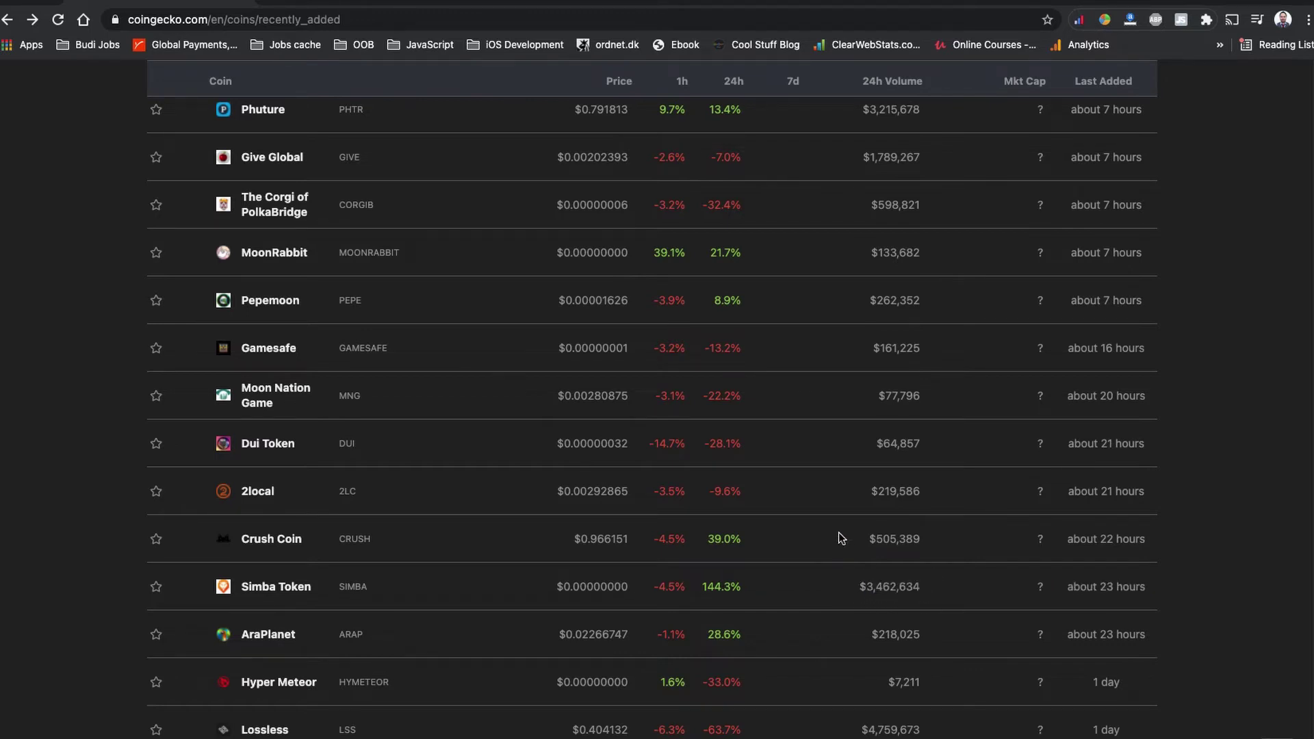
click(276, 587)
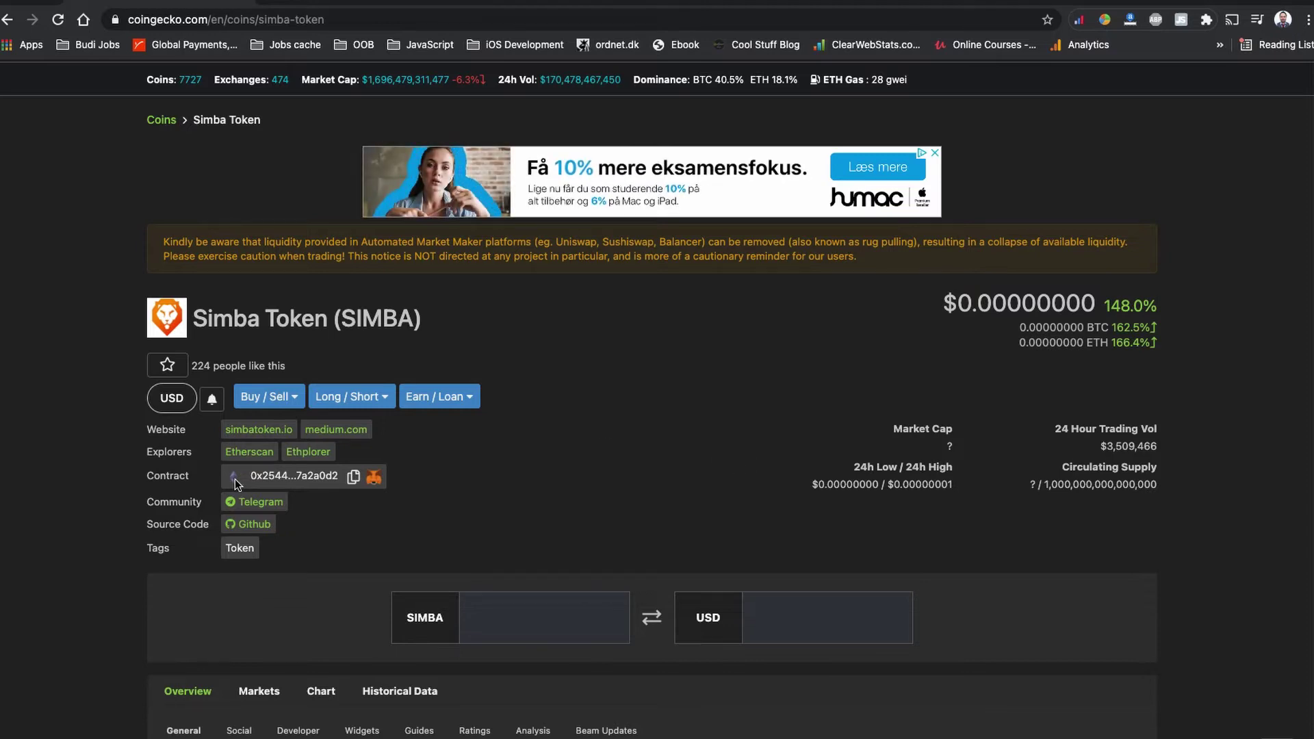
scroll(866, 512, down, 8)
scroll(868, 512, down, 8)
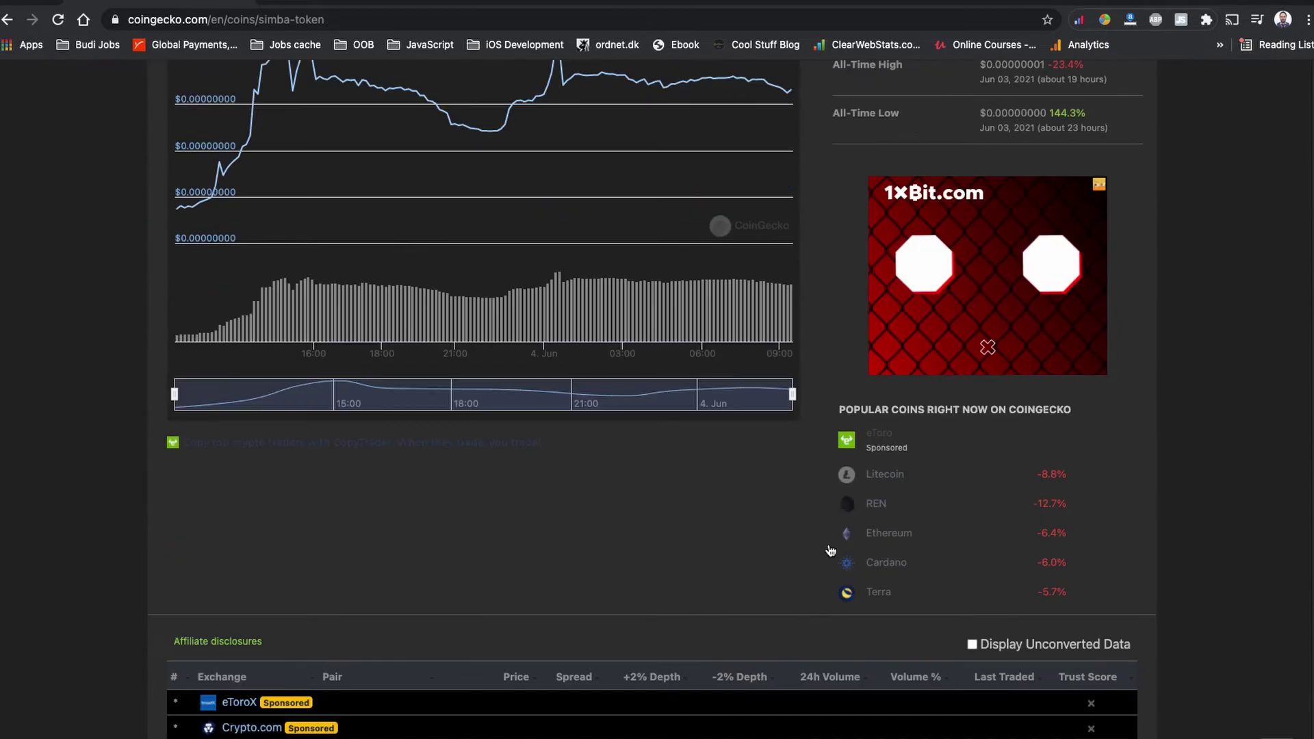
scroll(831, 551, down, 5)
scroll(831, 552, down, 3)
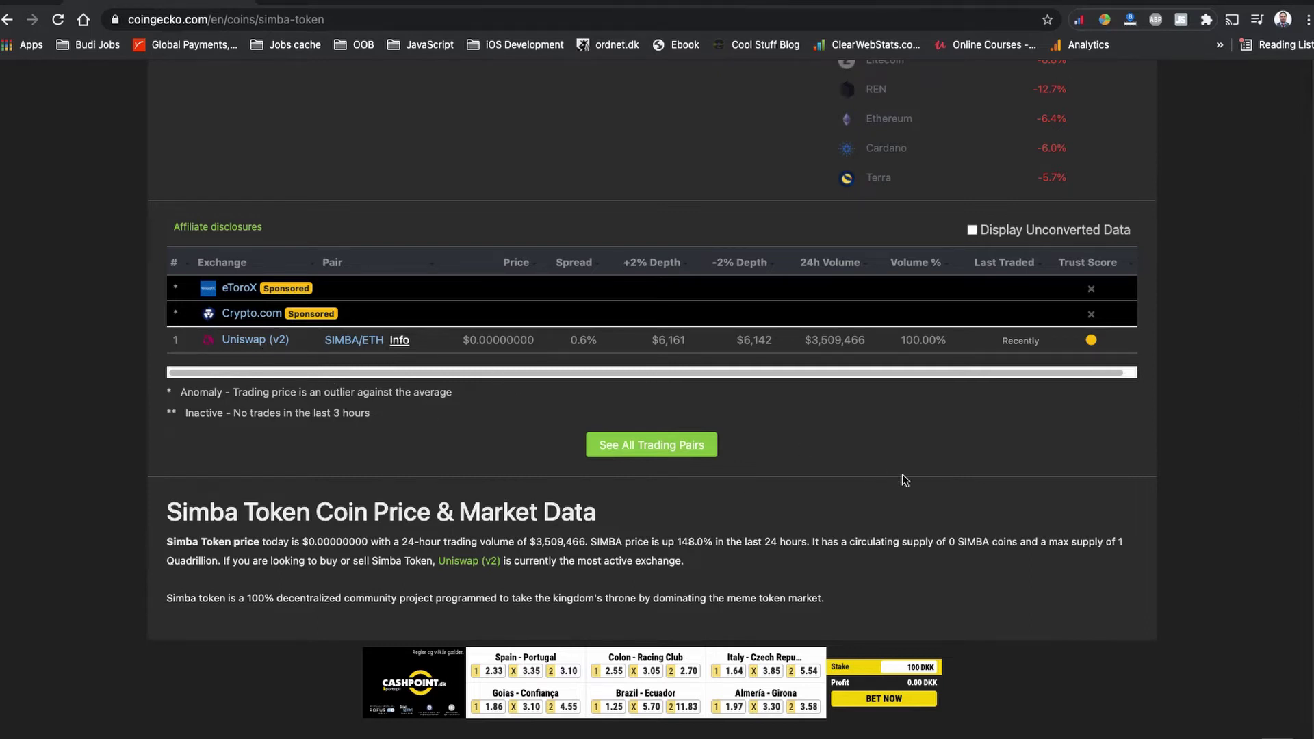
scroll(903, 473, up, 6)
scroll(903, 473, up, 6)
scroll(842, 493, up, 2)
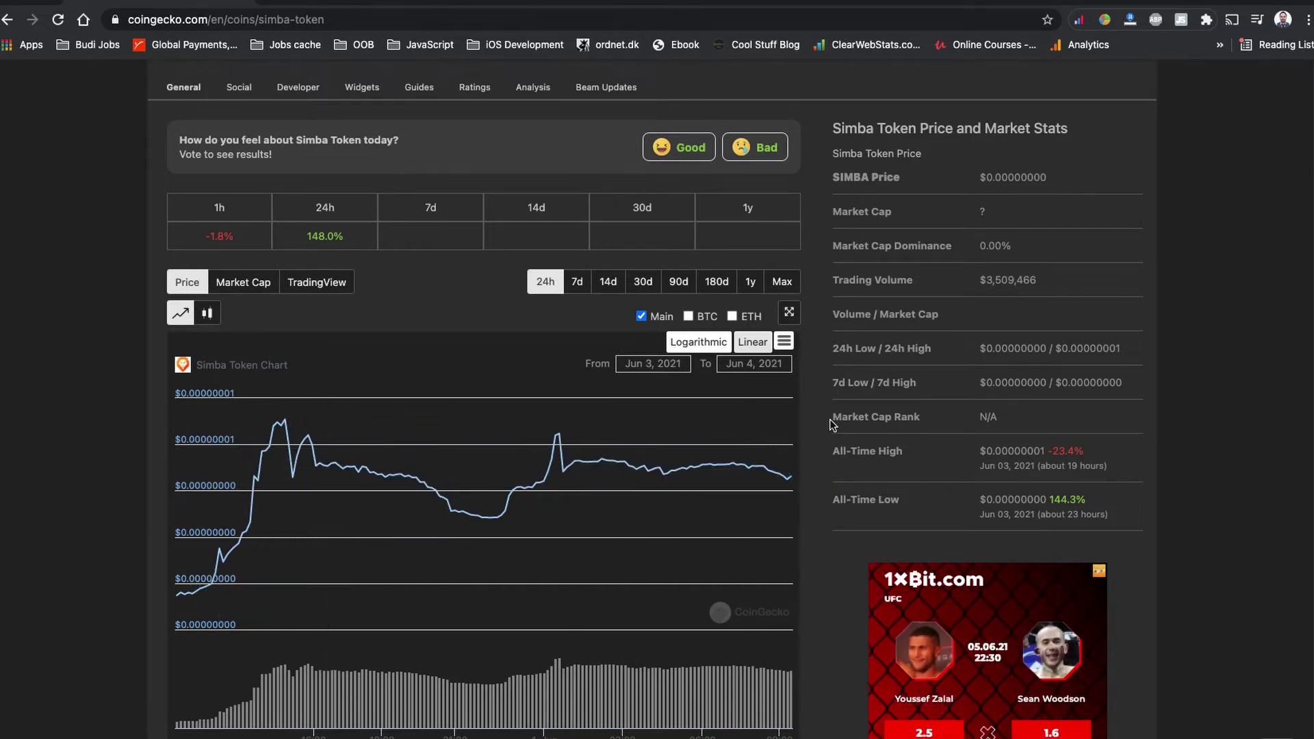
scroll(832, 424, up, 10)
scroll(795, 429, up, 1)
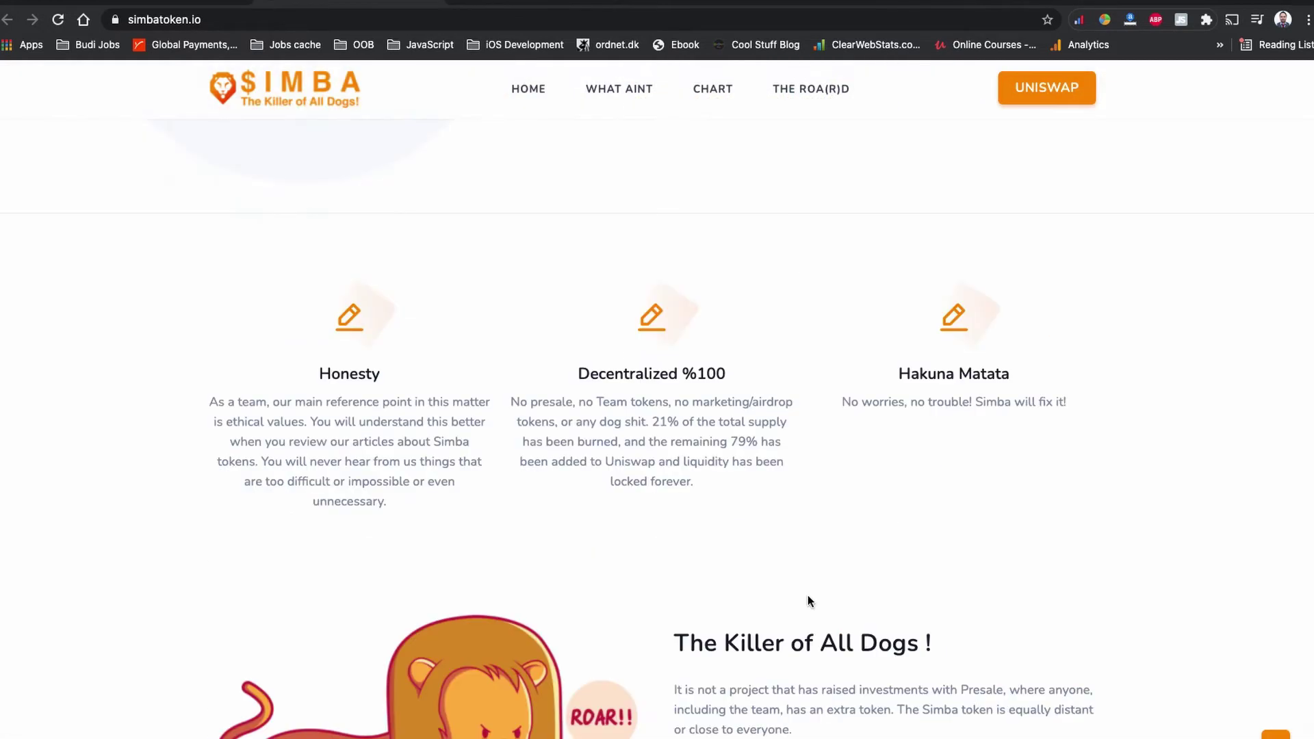
scroll(809, 600, down, 3)
scroll(808, 601, down, 3)
scroll(808, 600, down, 8)
scroll(809, 600, down, 8)
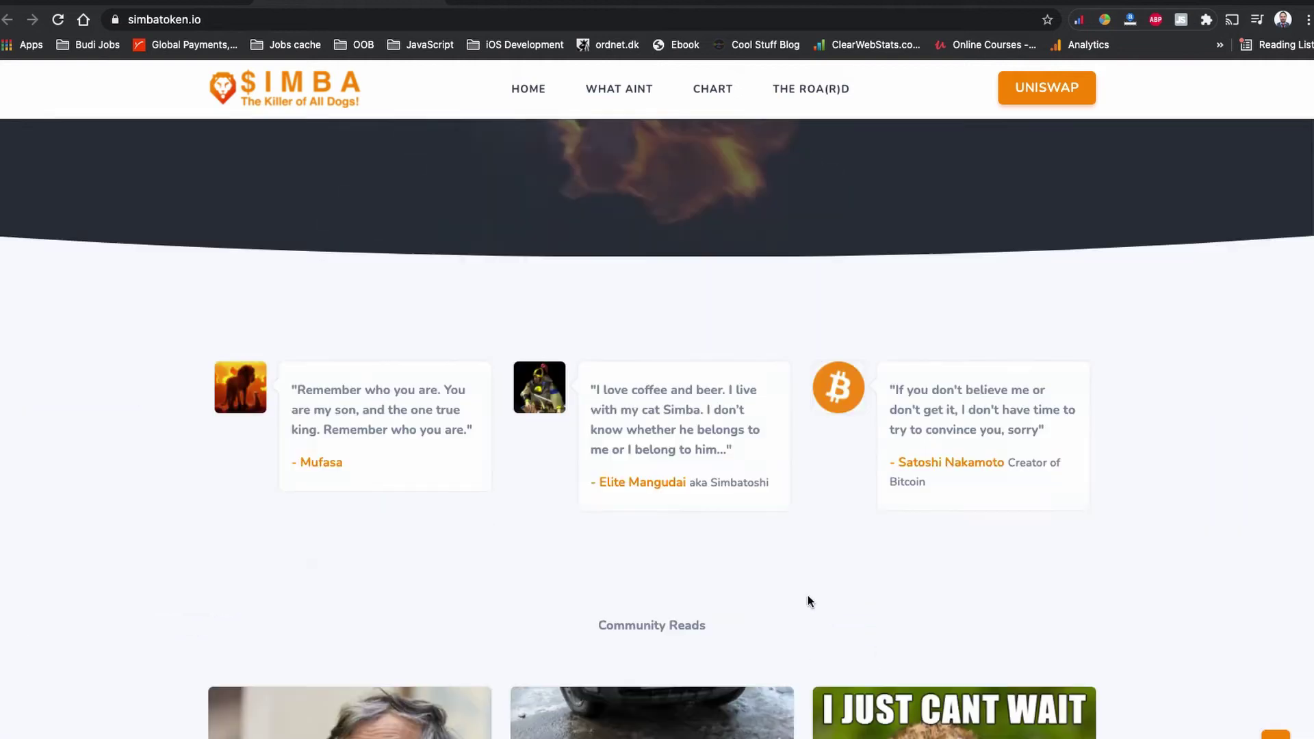
scroll(808, 601, down, 3)
scroll(808, 601, down, 5)
scroll(809, 601, down, 2)
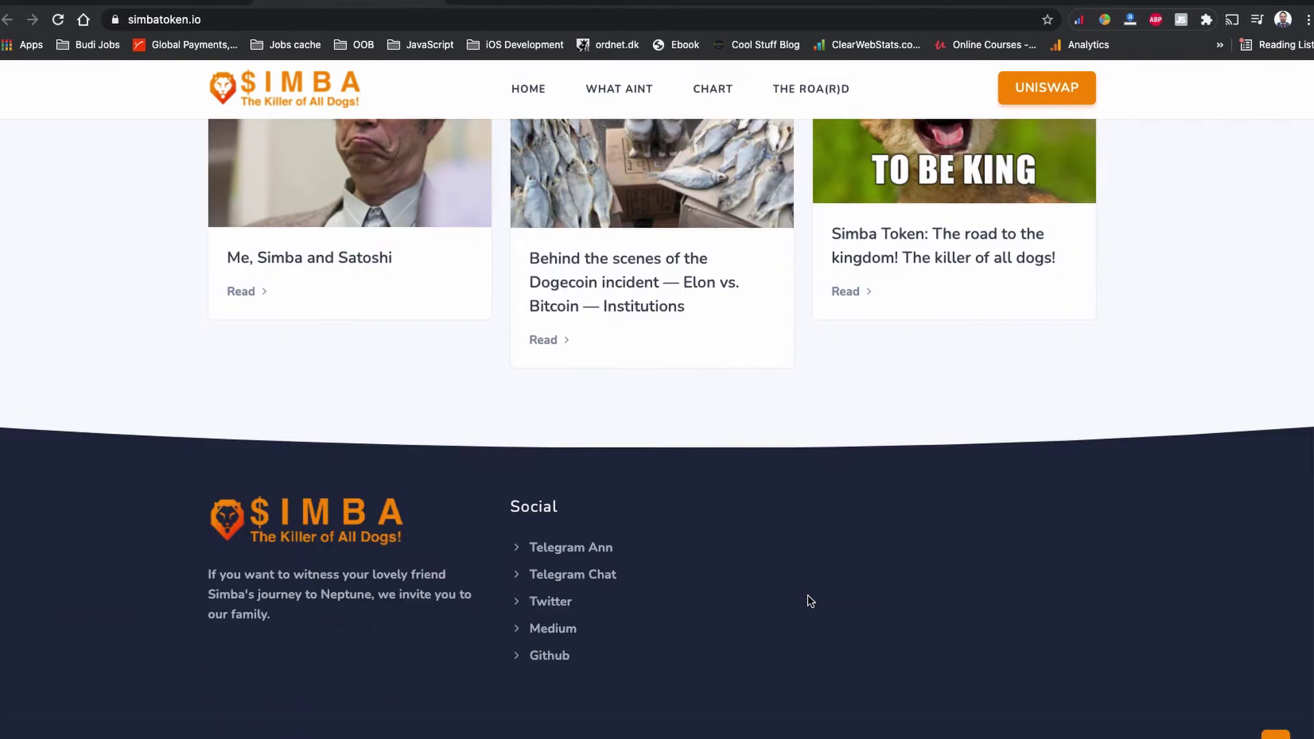
scroll(809, 600, up, 8)
scroll(808, 601, up, 8)
scroll(808, 601, up, 8)
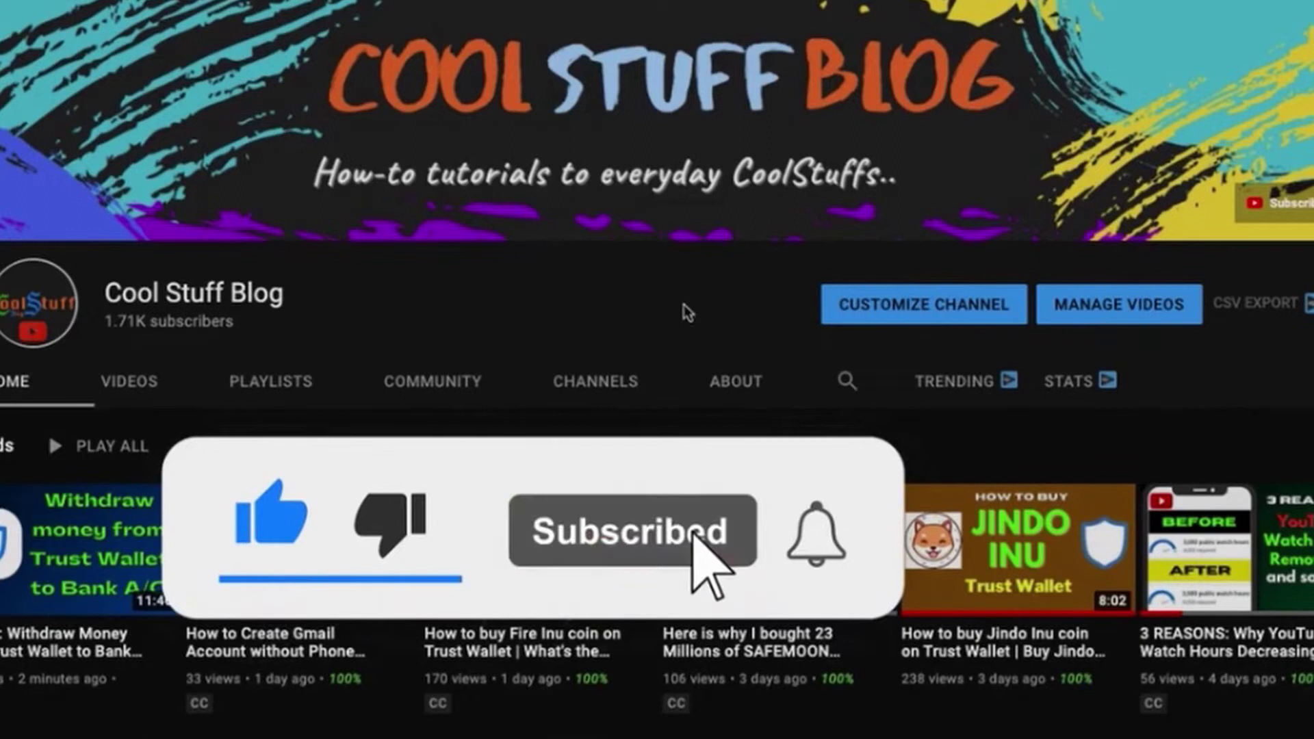
scroll(686, 308, up, 5)
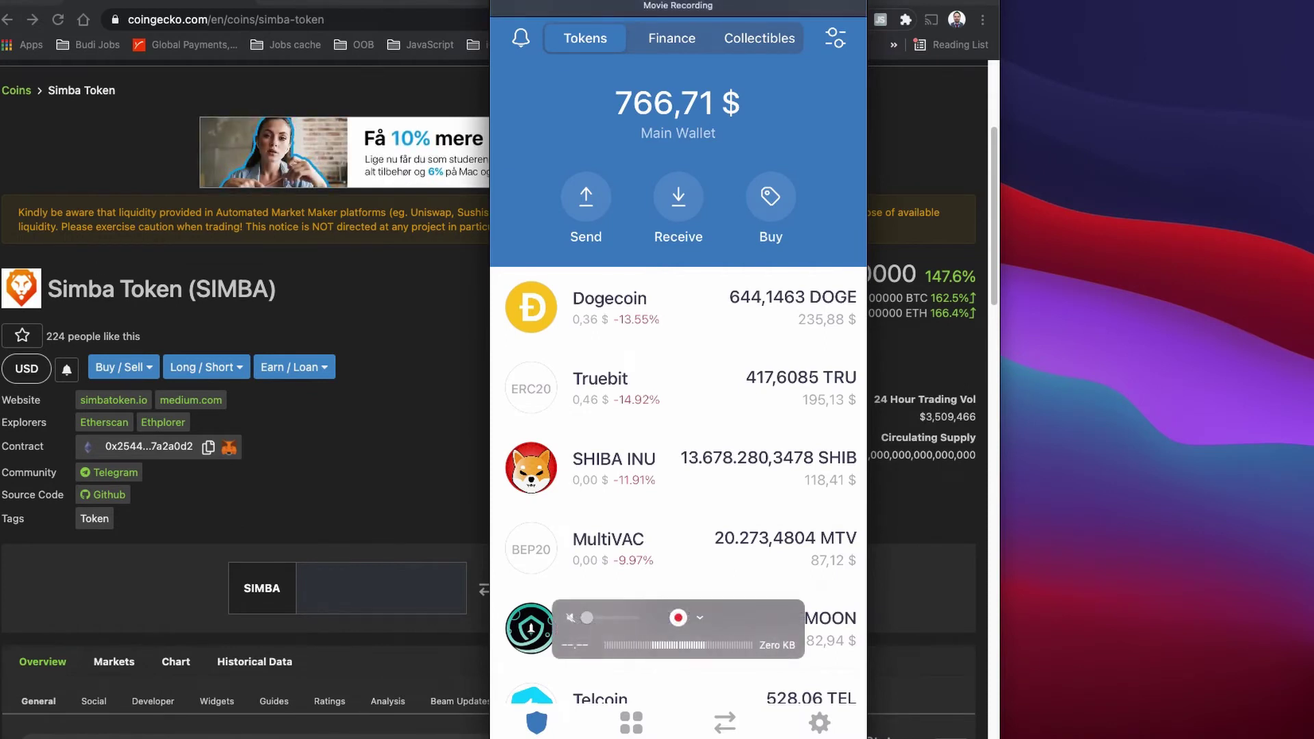
- Move the phone mirror to the right and narrow the browser so both windows fit
drag(678, 7, 1135, 7)
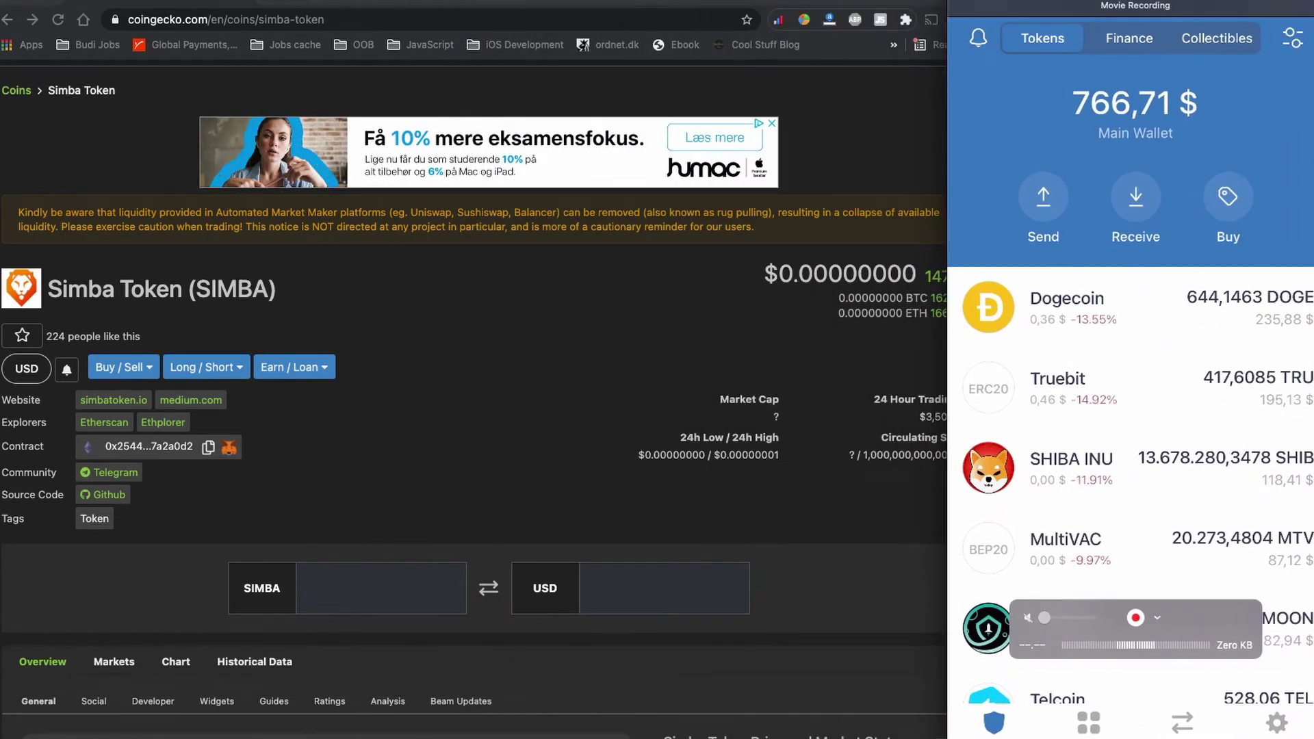
click(893, 113)
drag(990, 127, 942, 120)
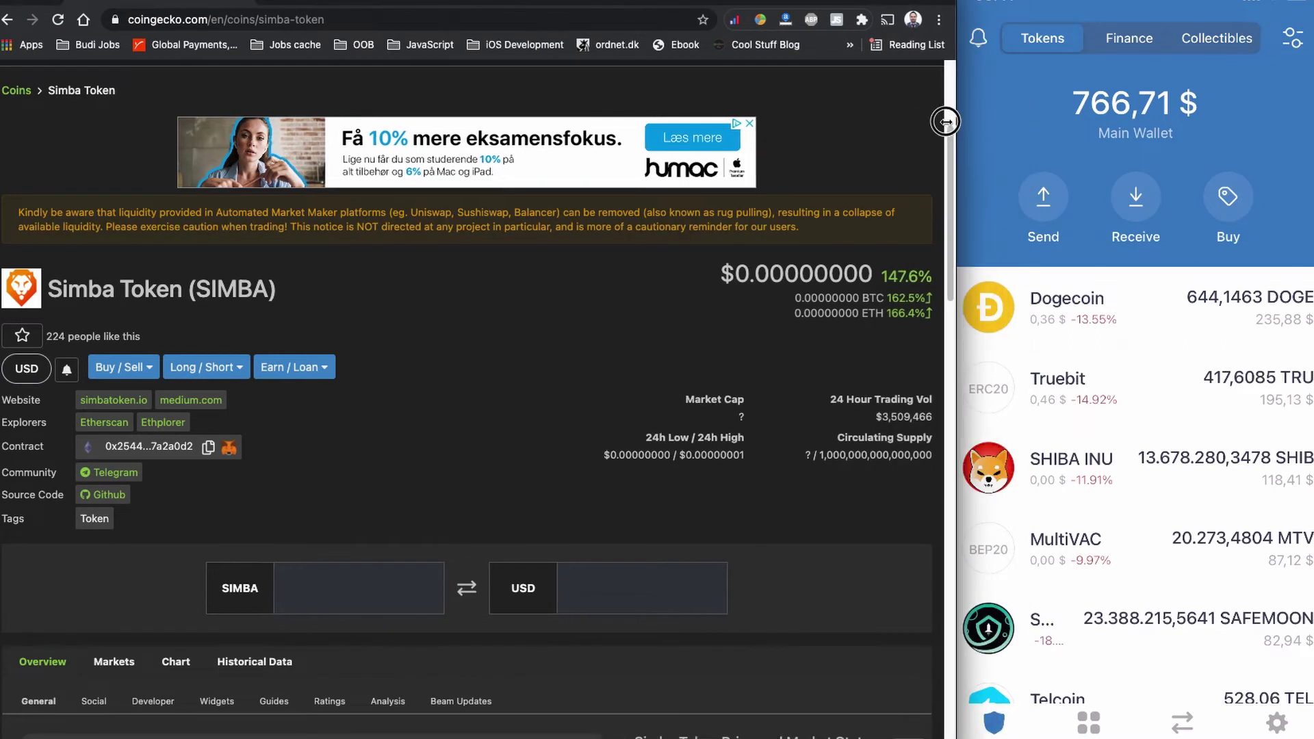
- Load uniswap.org in a new browser tab and launch the swap app
click(463, 2)
text(uniswap.org)
key(Return)
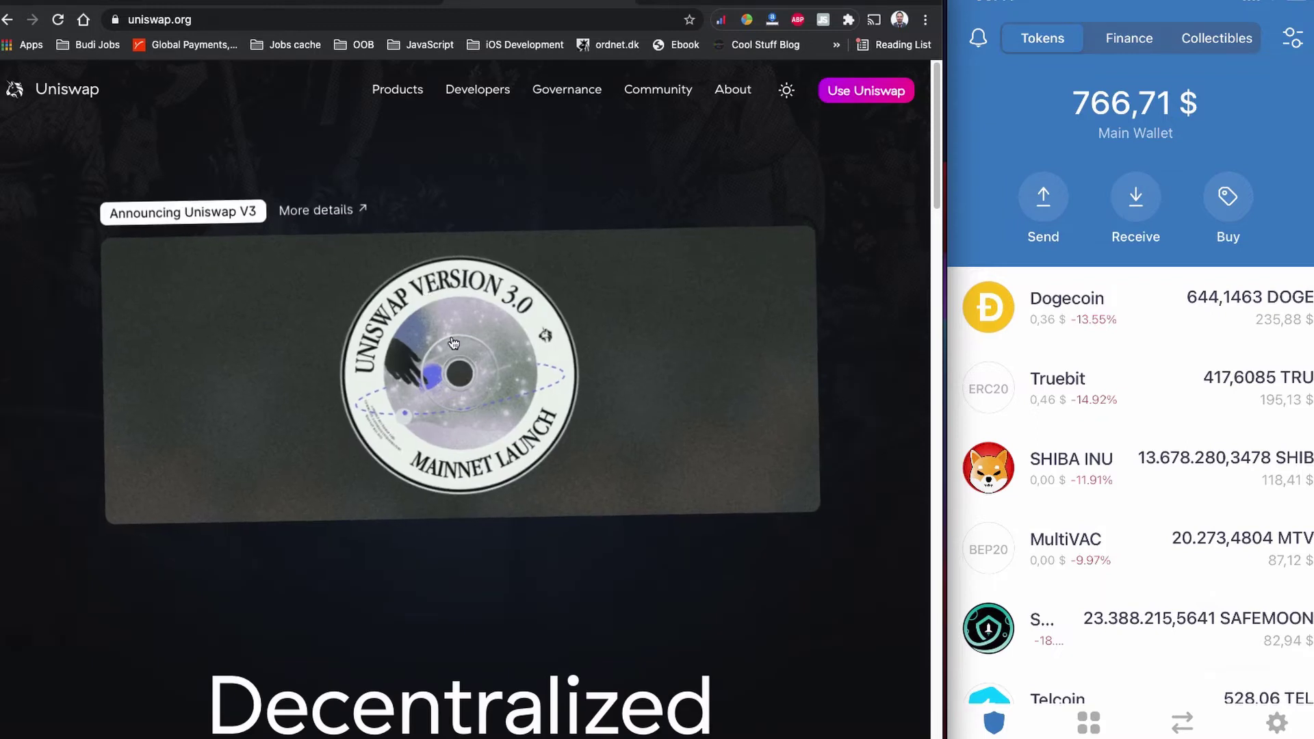
click(856, 103)
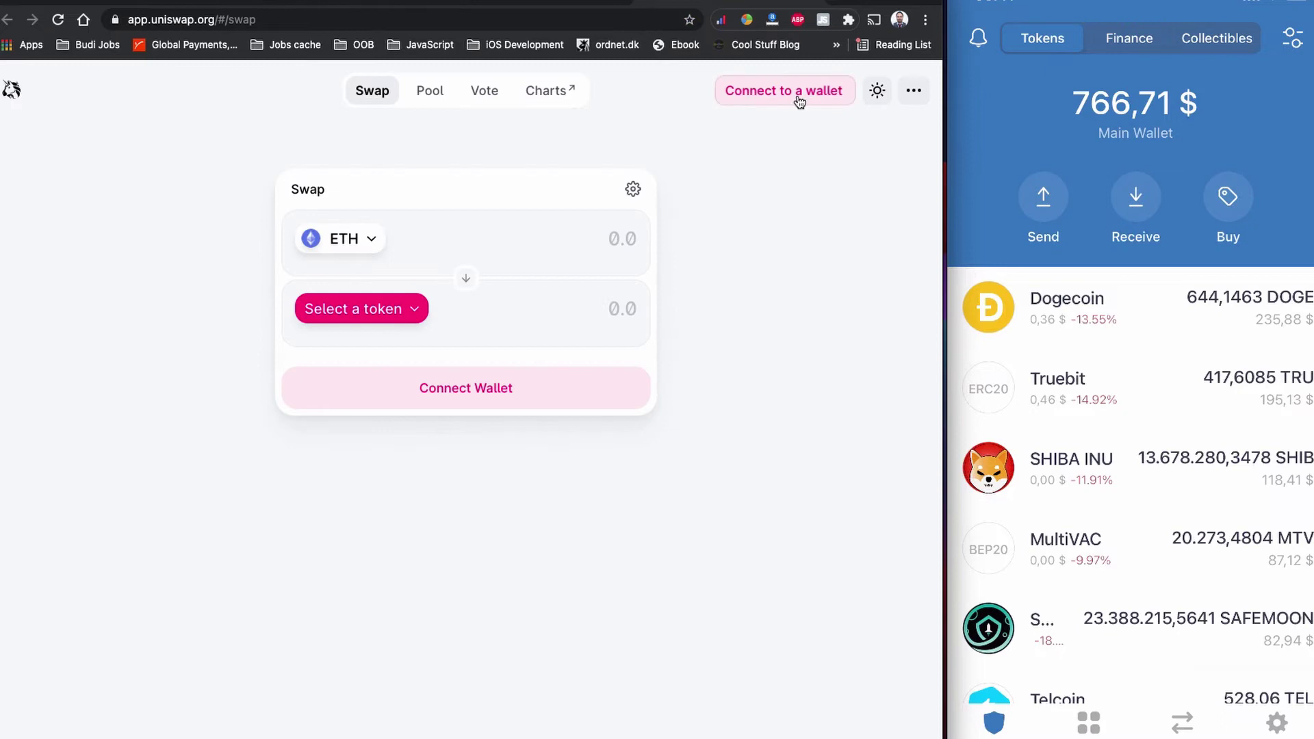
- Bring up the wallet options and choose WalletConnect to pair Trust Wallet
click(798, 95)
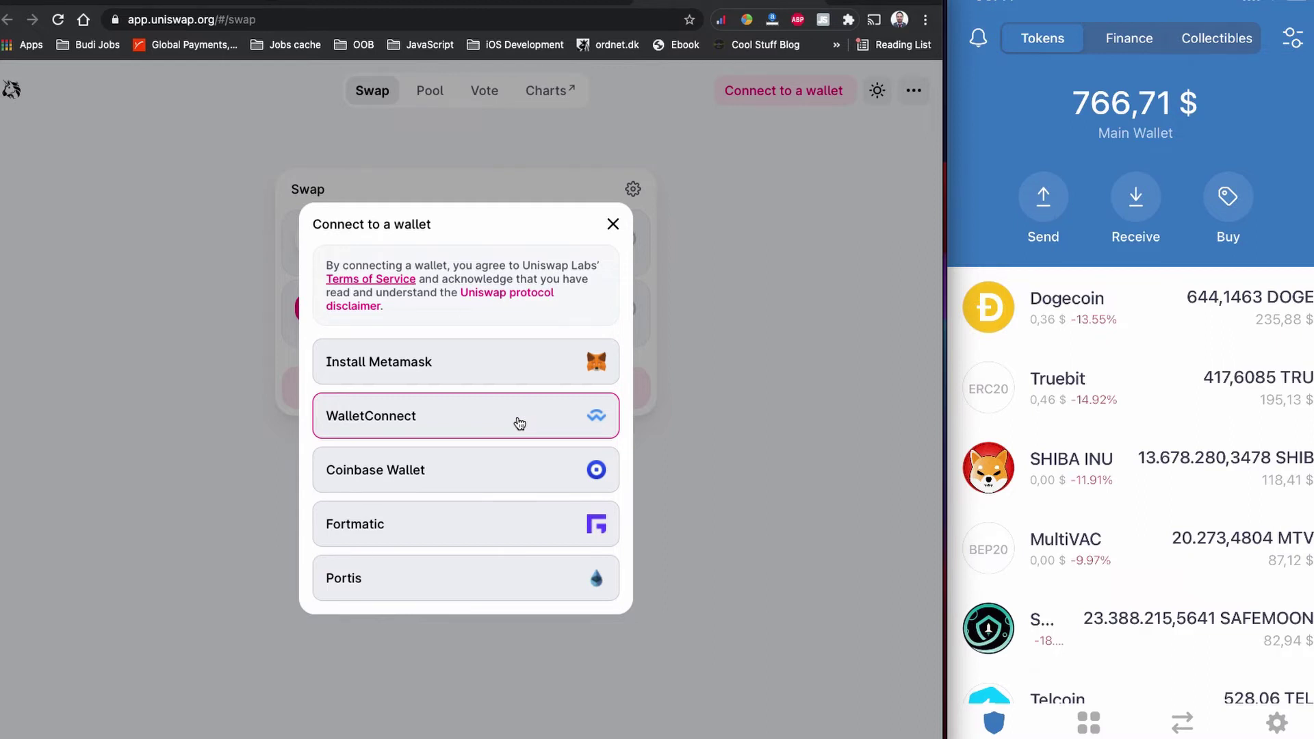
click(520, 423)
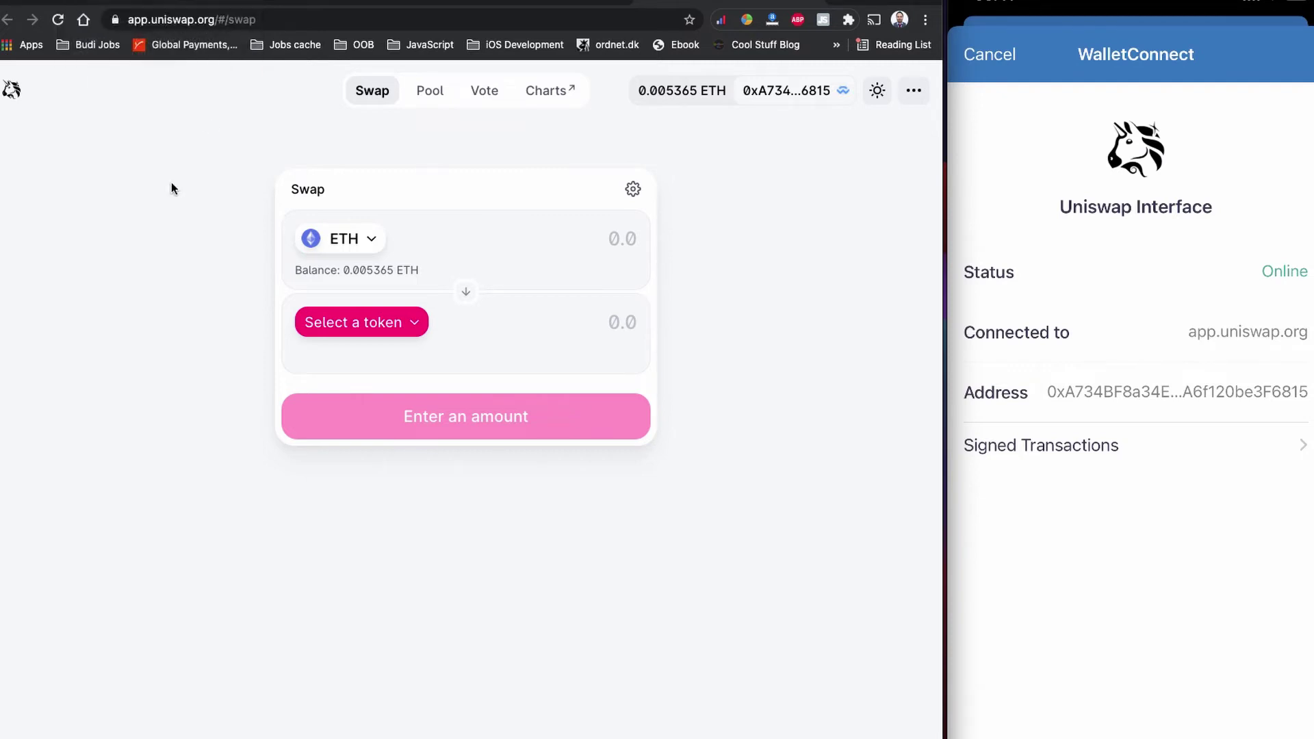
- Copy Simba Token's contract address from CoinGecko and return to the Uniswap swap page
click(157, 5)
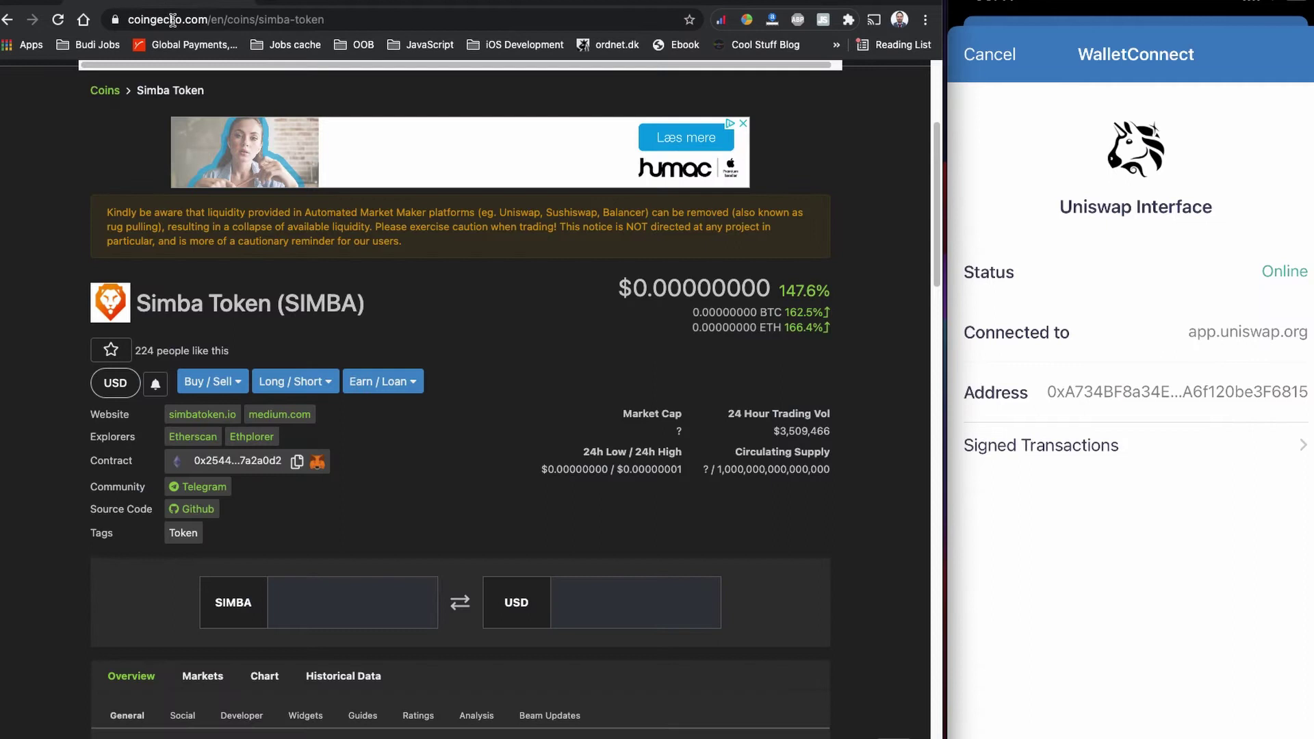
scroll(511, 451, down, 3)
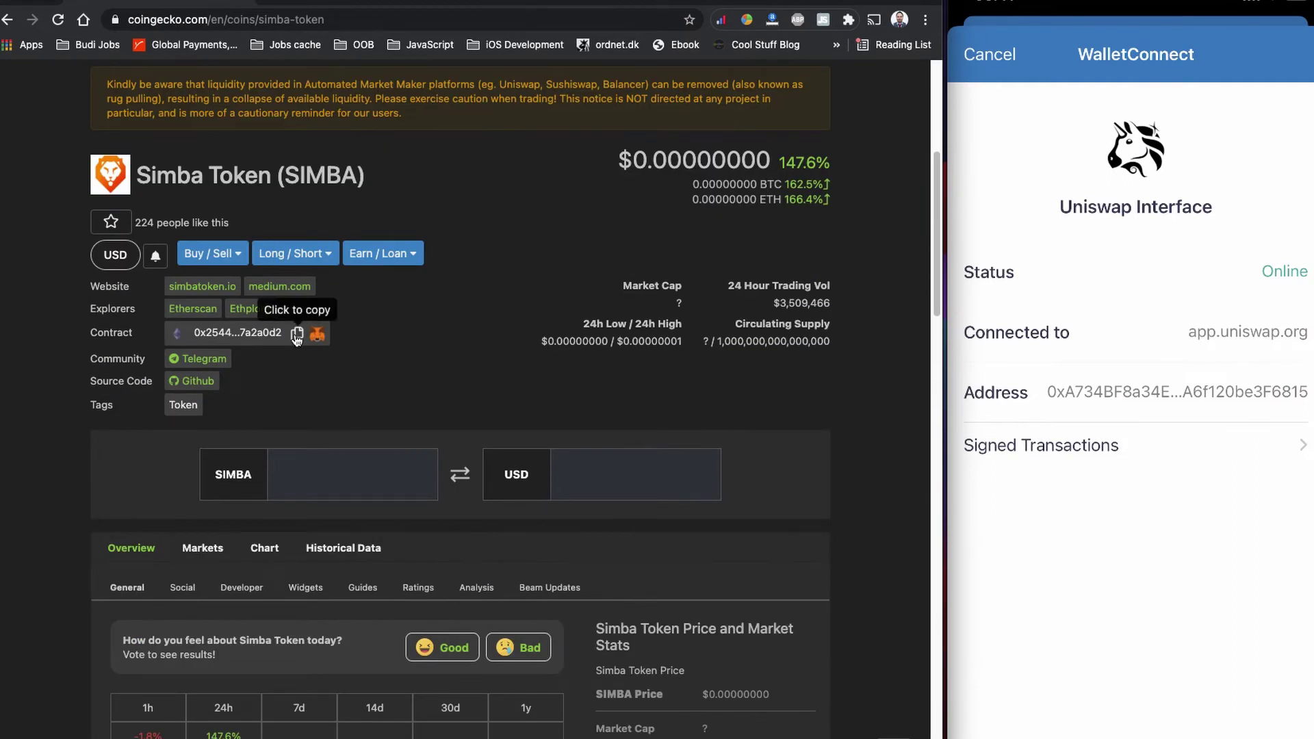
click(296, 333)
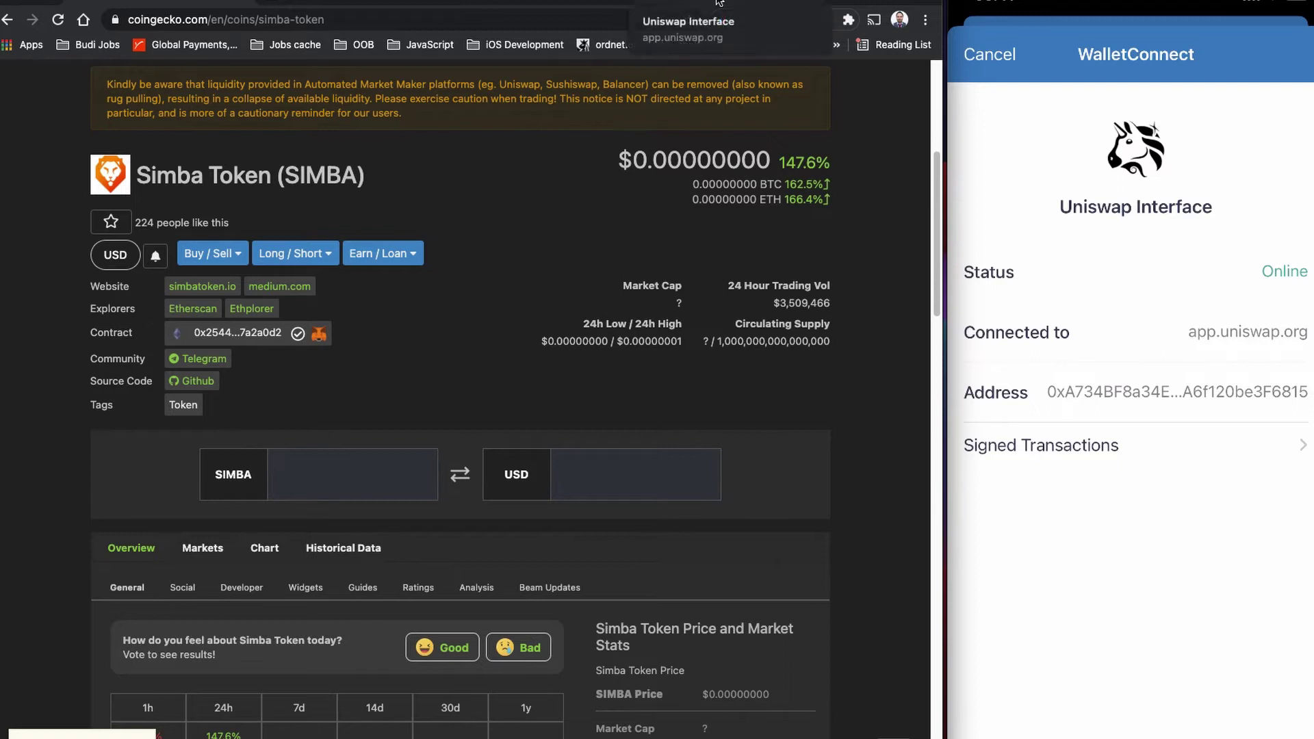
click(719, 3)
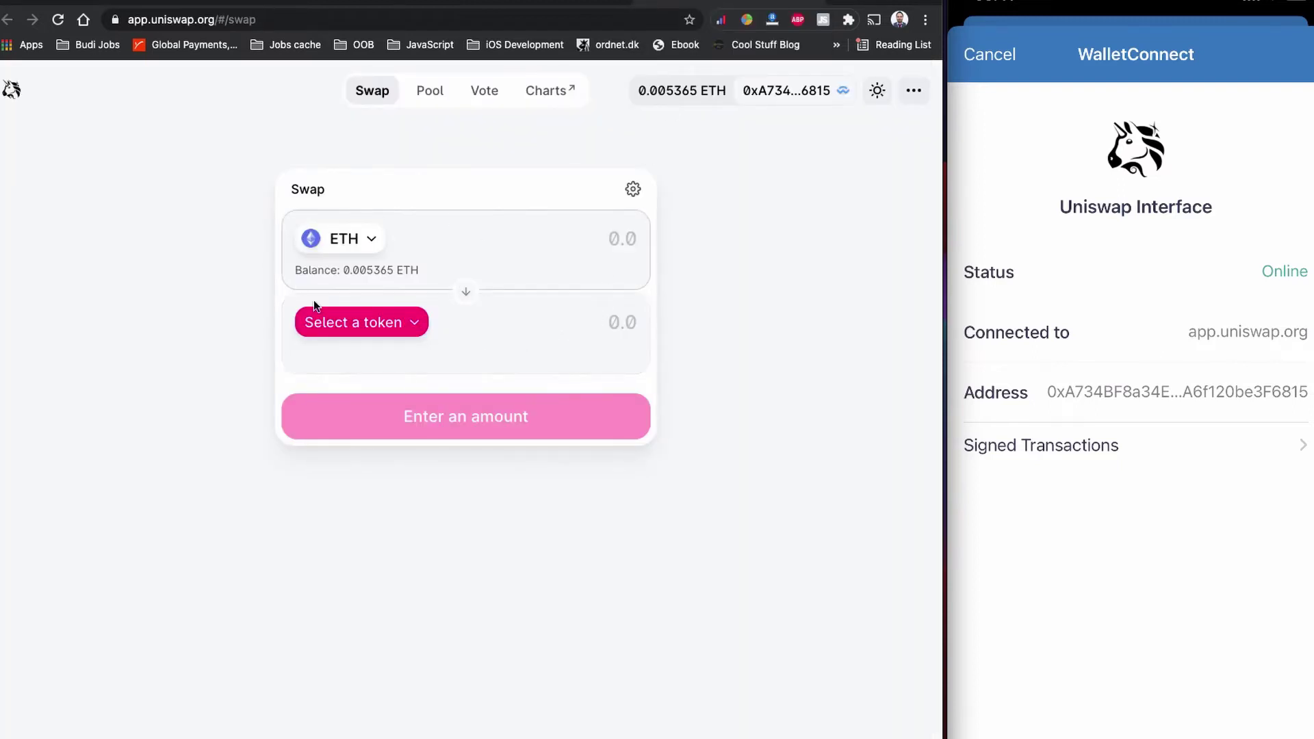
- Paste the SIMBA contract address into the receive-token search and import SIMBA
click(404, 331)
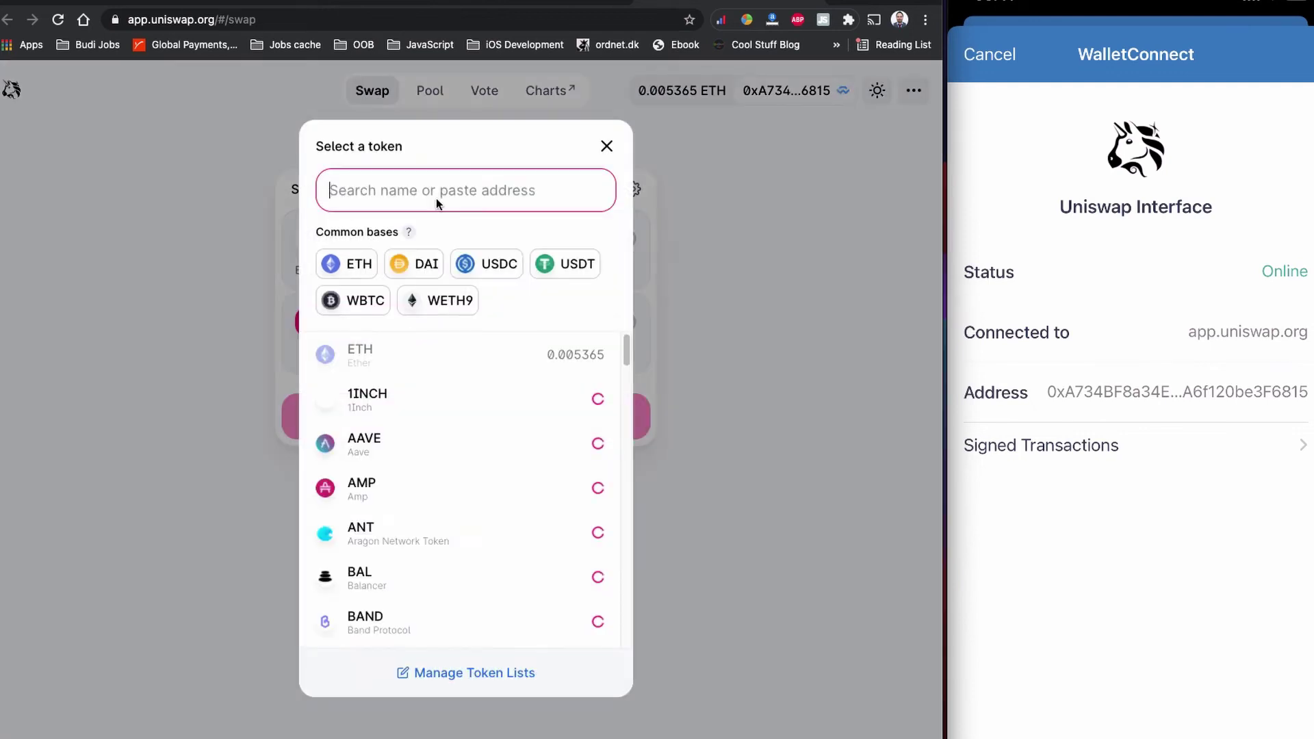
right_click(437, 196)
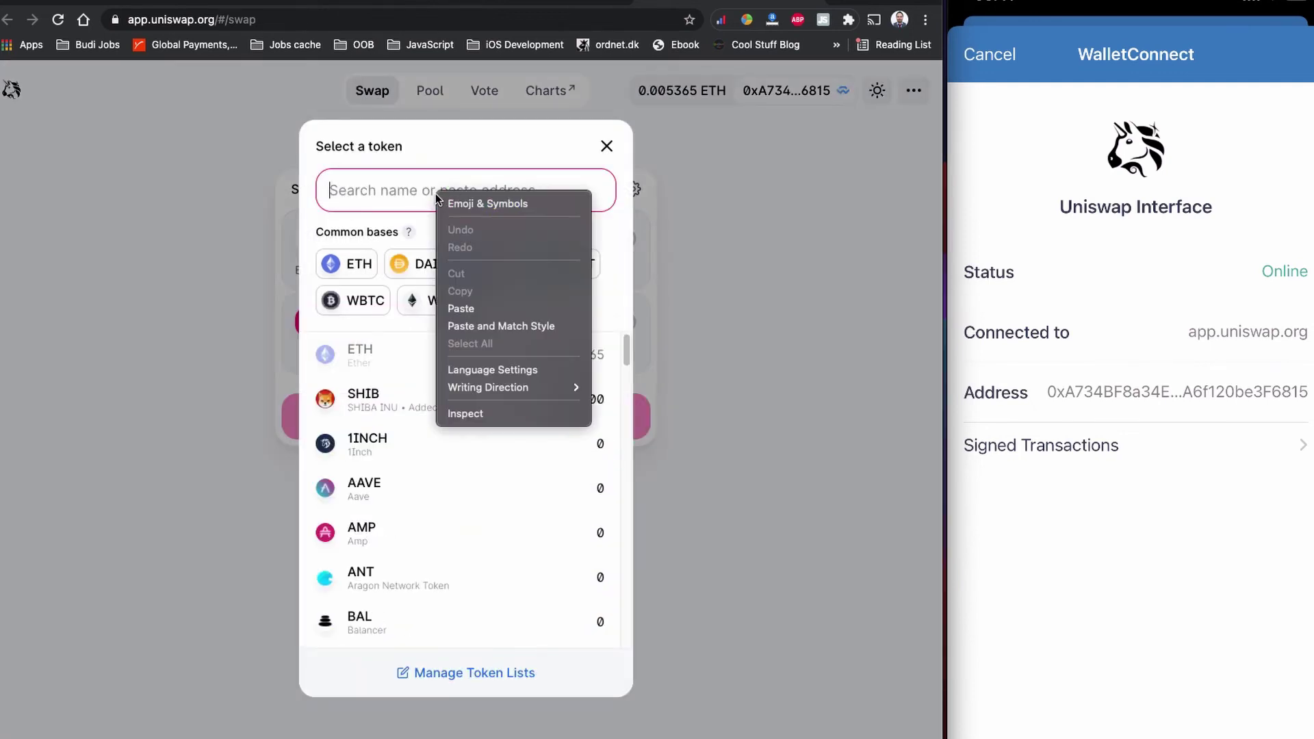
click(502, 310)
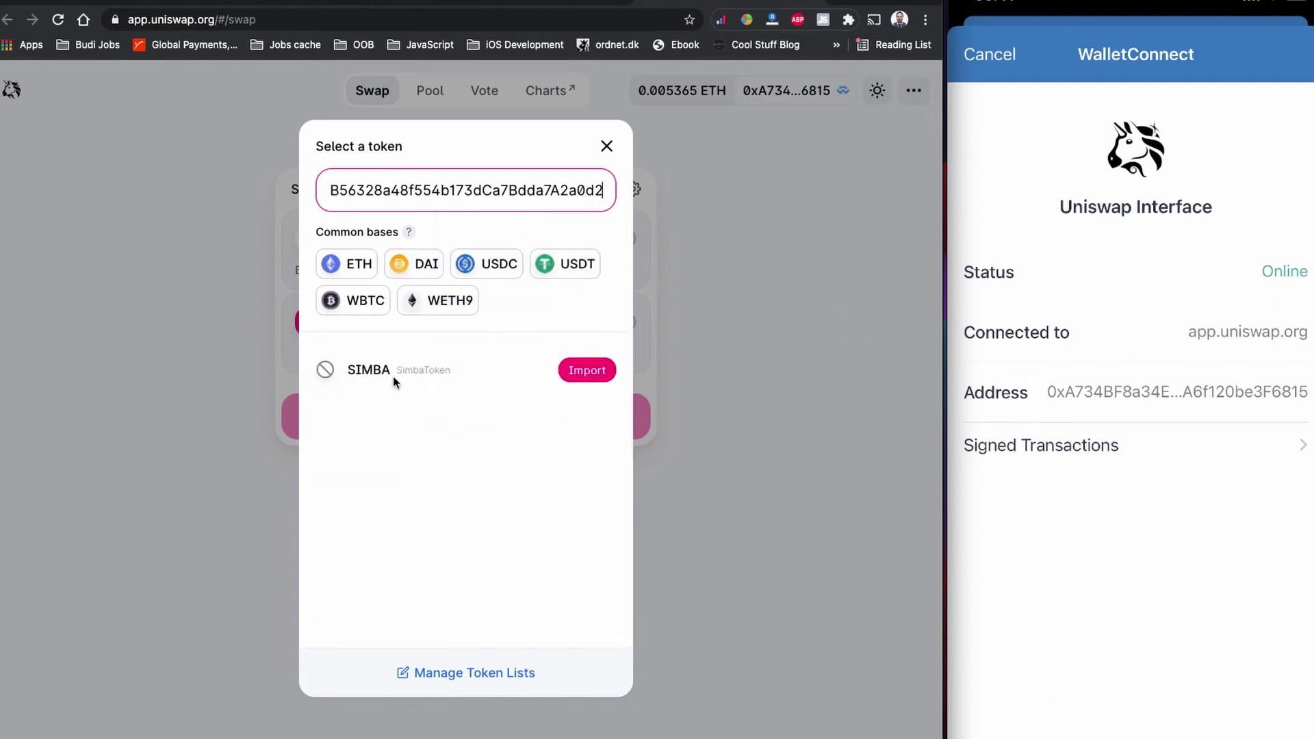
click(589, 371)
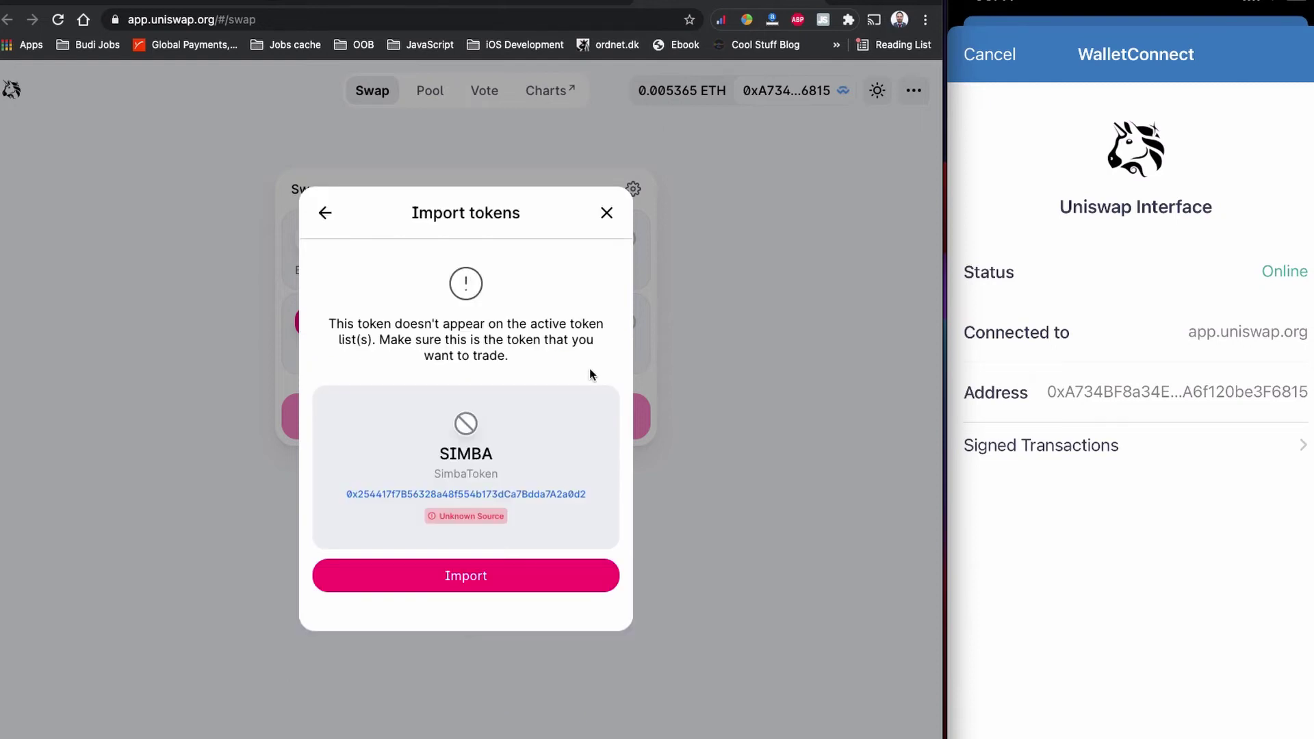
click(467, 577)
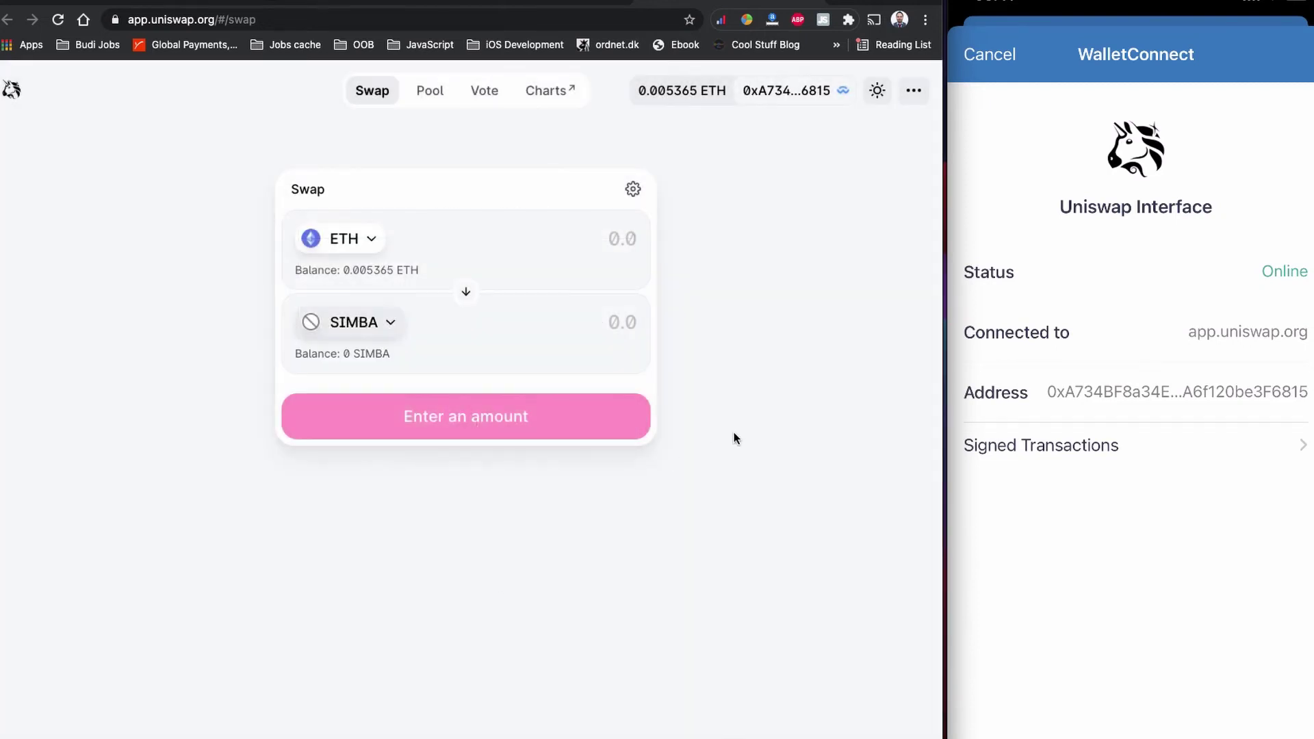
- Enter 0.005 ETH and switch to V2, quoting about 3,048,850,000 SIMBA
click(630, 243)
text(0)
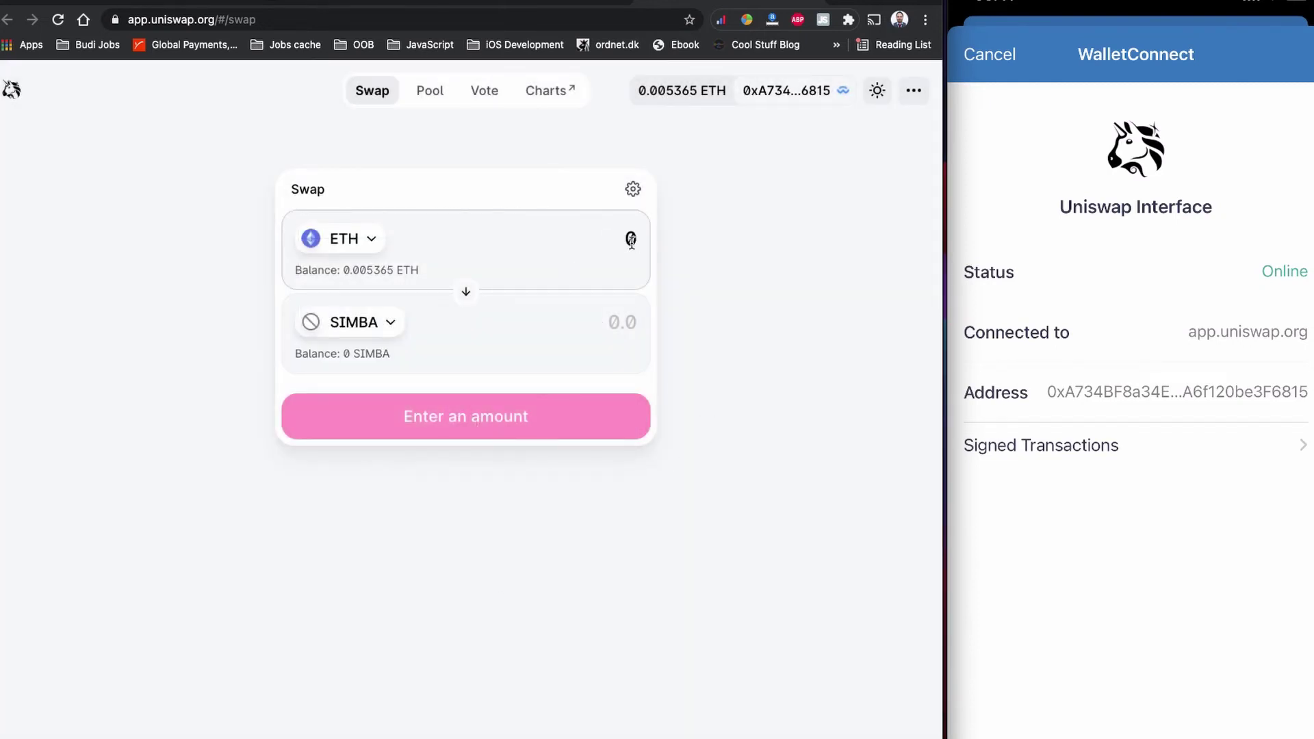
text(.00)
text(5)
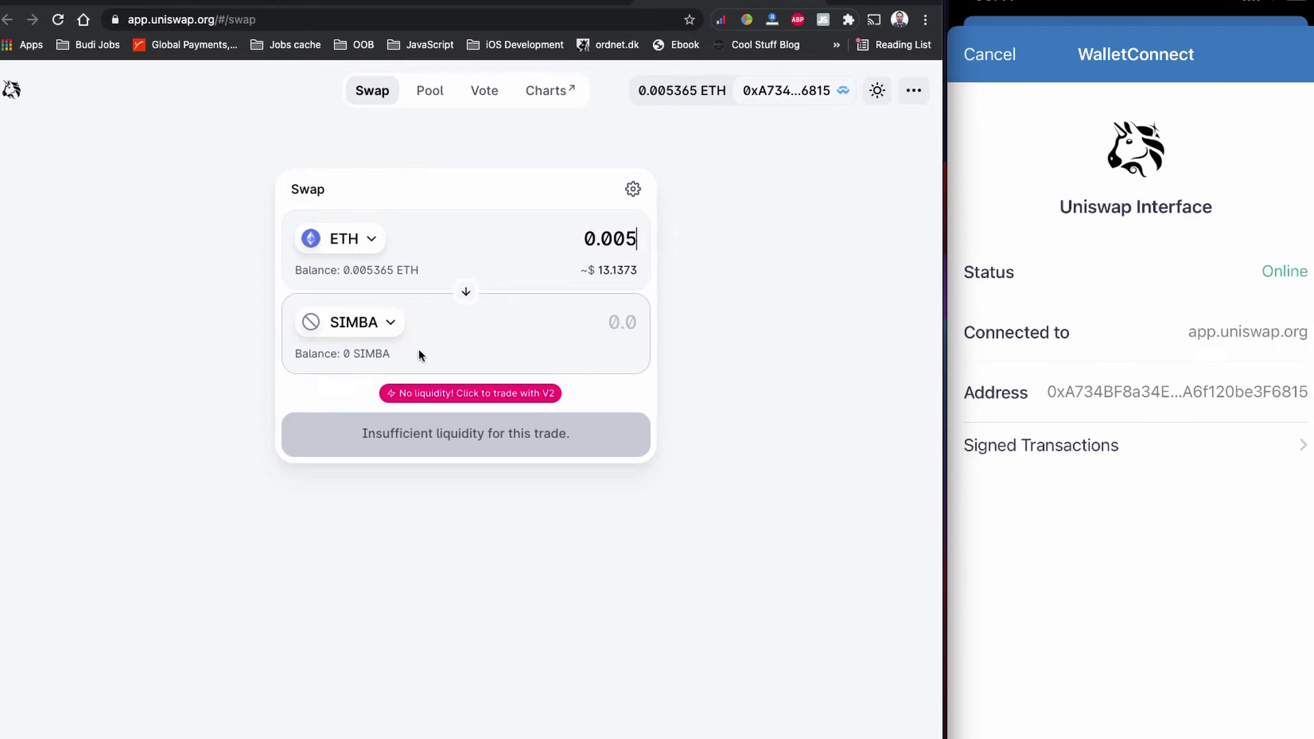
click(483, 398)
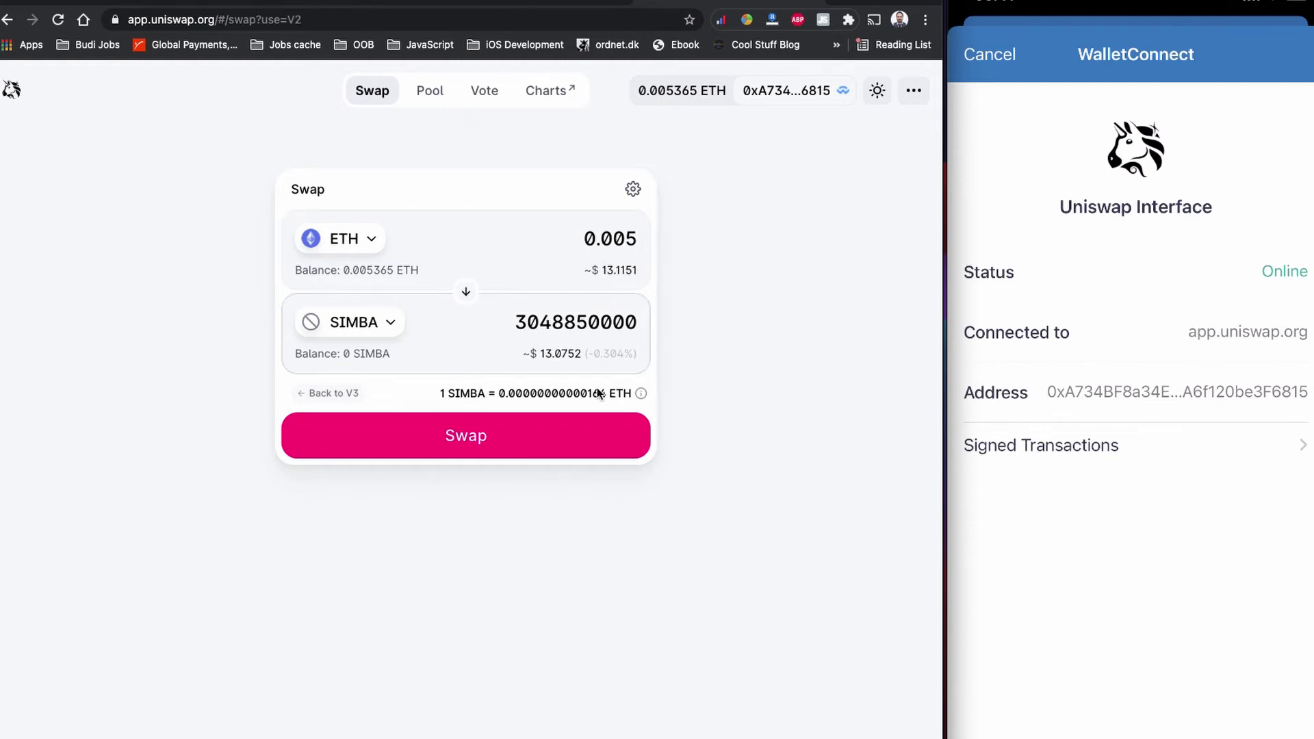
- Review slippage, price impact and minimum SIMBA received, then confirm the 0.005 ETH swap
click(519, 447)
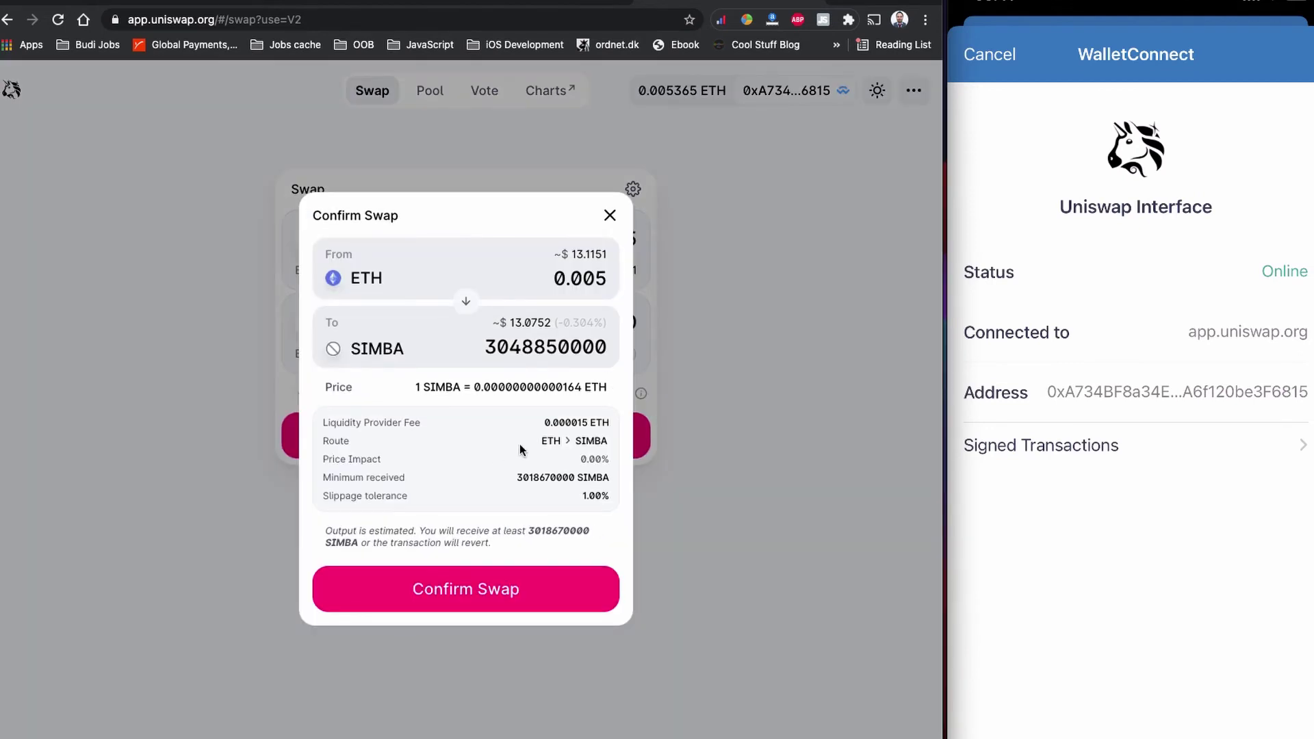
drag(610, 495, 347, 495)
drag(609, 459, 351, 459)
drag(609, 477, 326, 477)
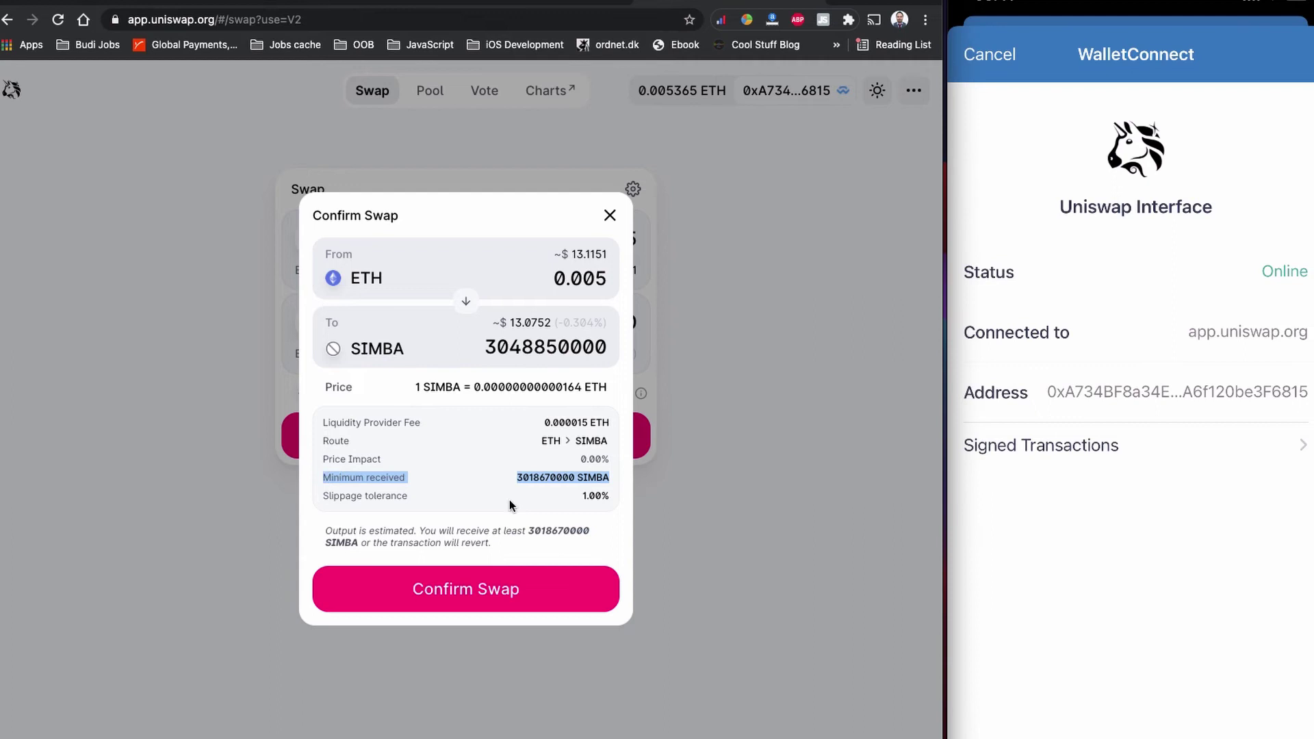
click(541, 601)
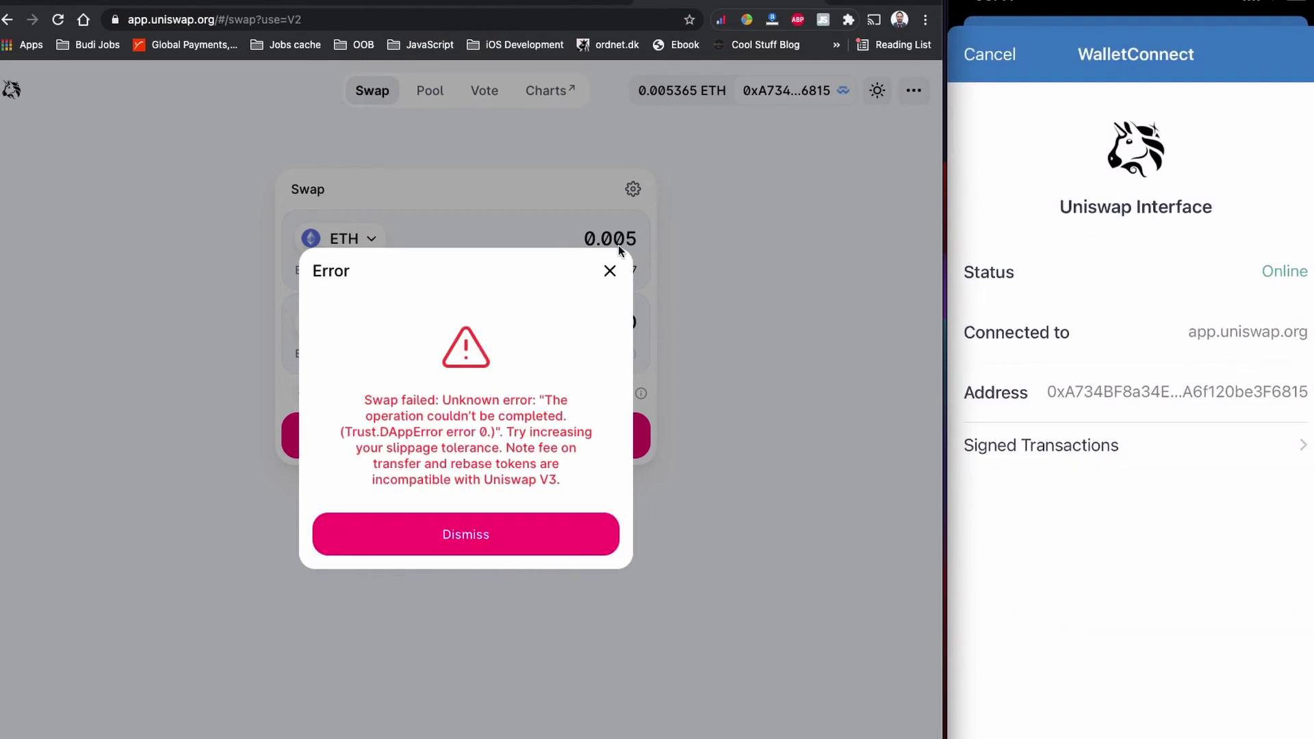
- Dismiss the error and retry the swap with 0.002 ETH for about 1,219,420,000 SIMBA
click(609, 278)
drag(624, 243, 641, 244)
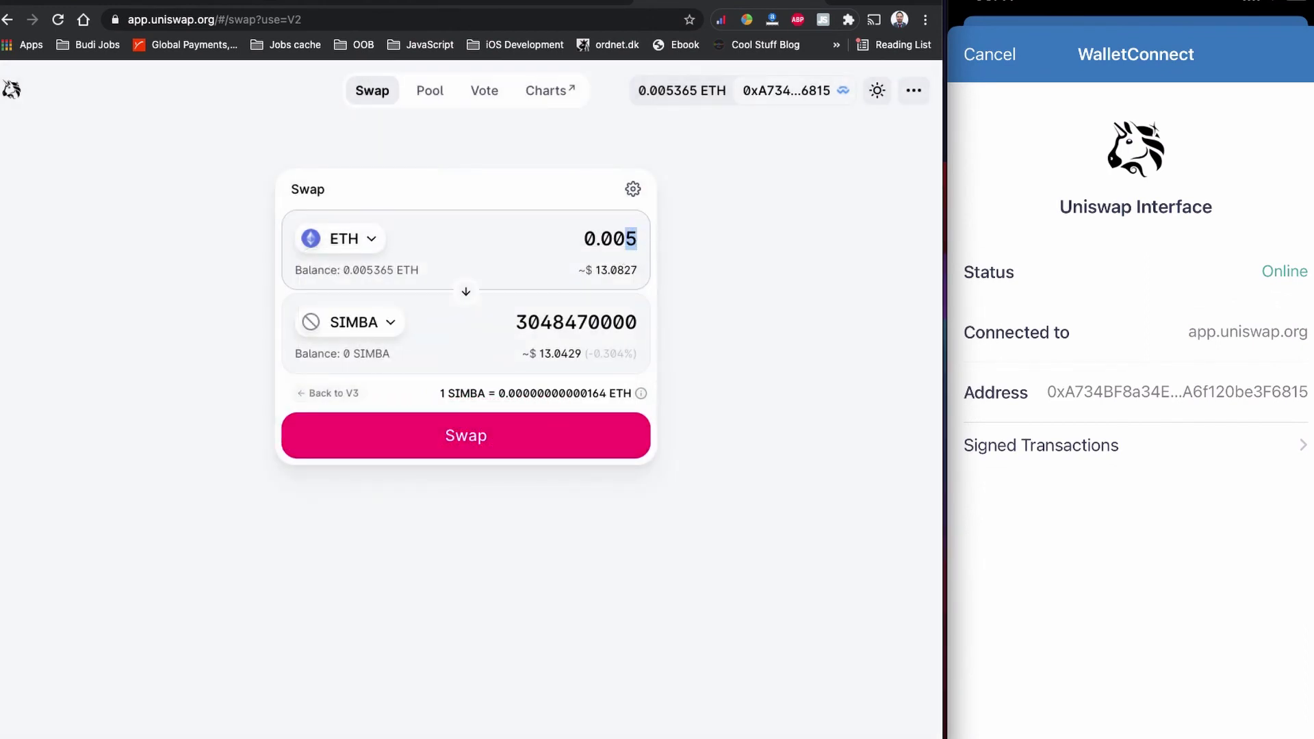
text(2)
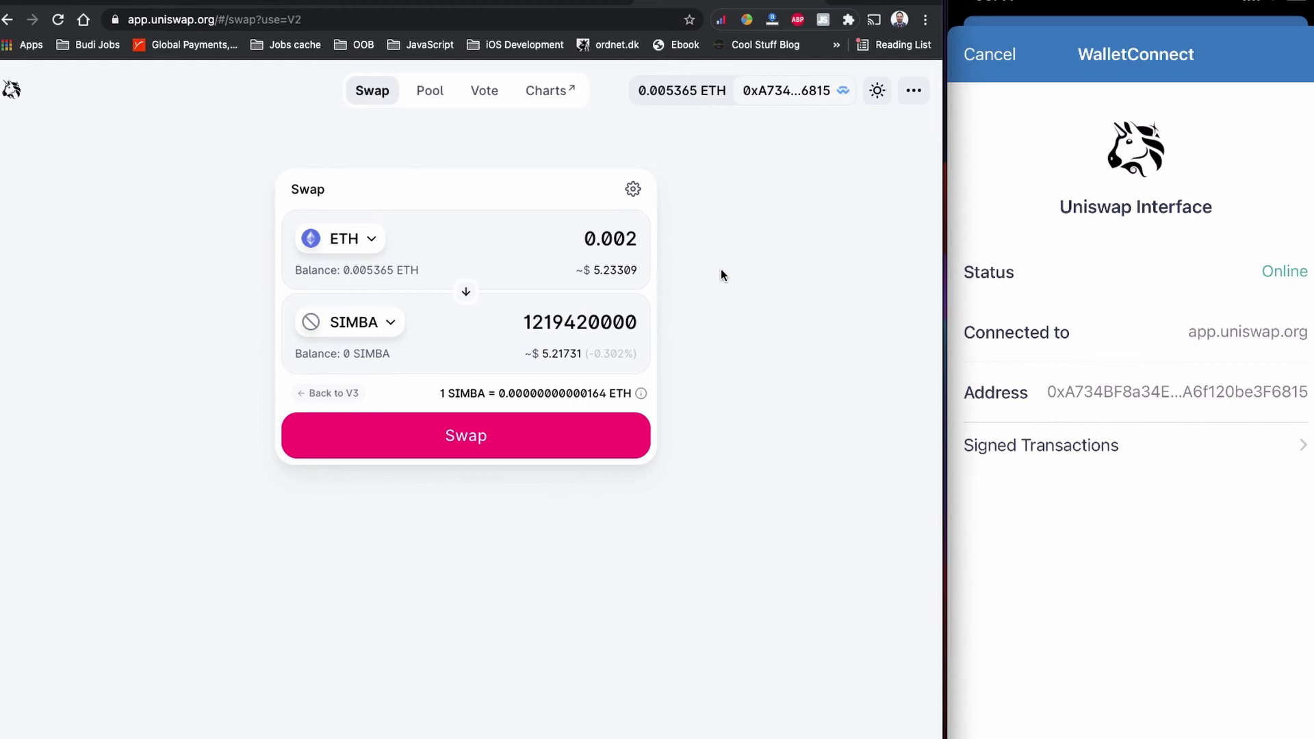
click(535, 437)
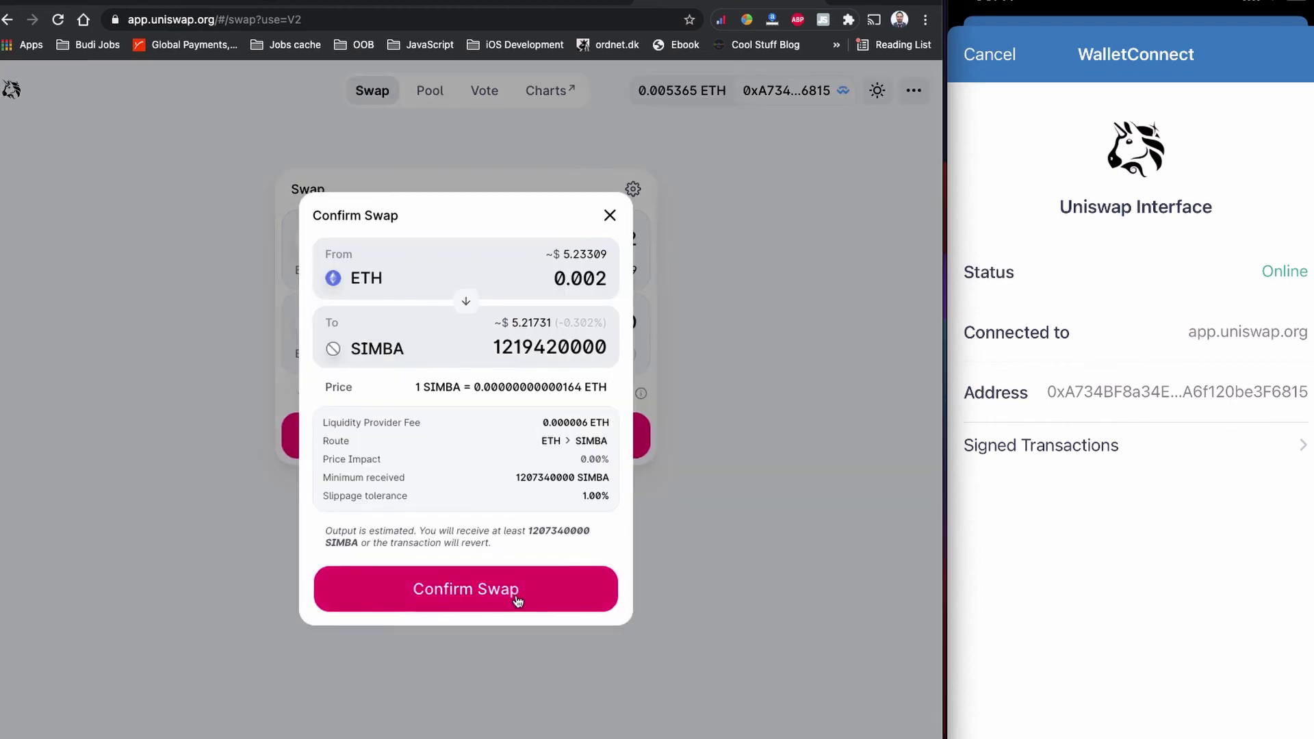
click(517, 599)
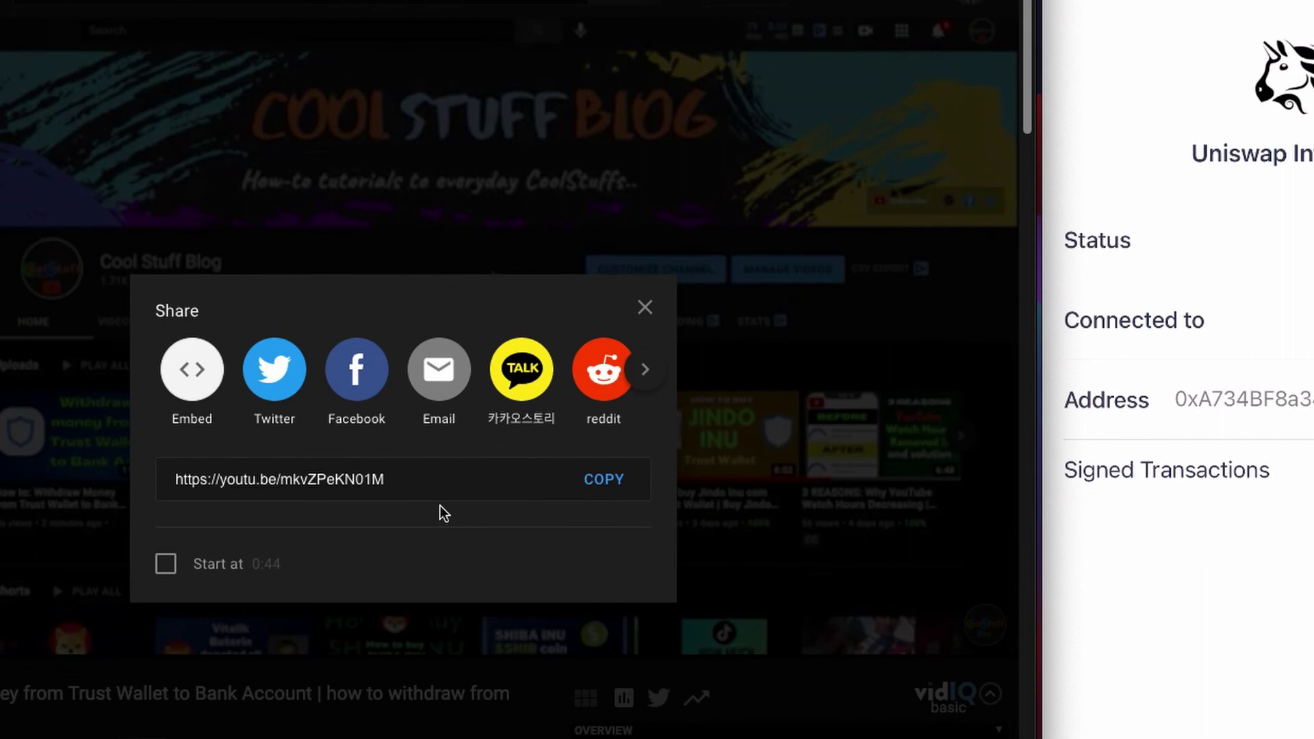
- Close the YouTube Share overlay on the Cool Stuff Blog channel page
click(644, 309)
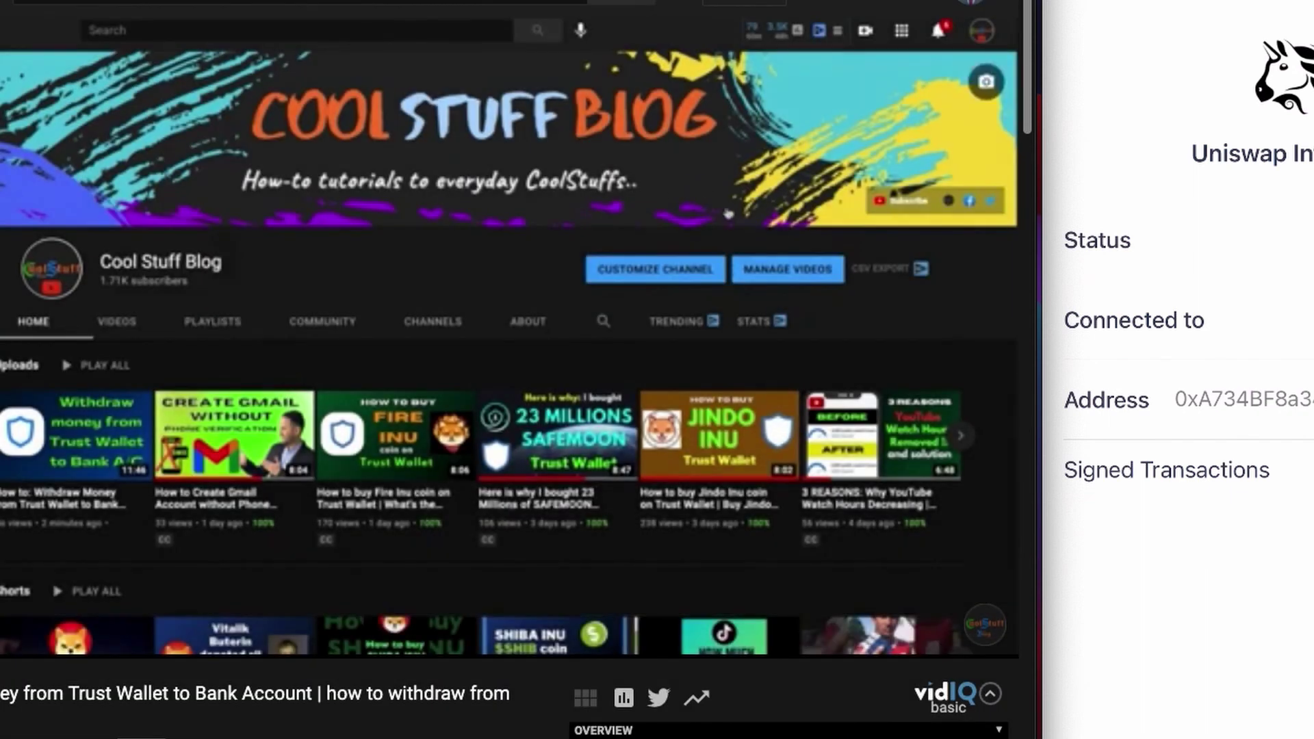